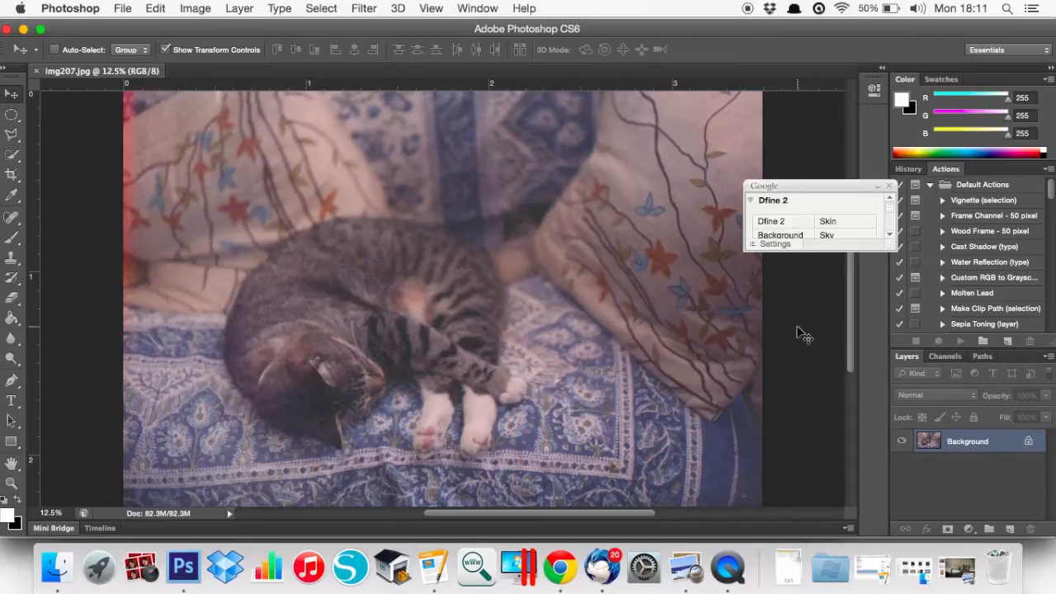
# Dismiss the open menu and close the floating Nik Collection panel
pyautogui.click(479, 10)
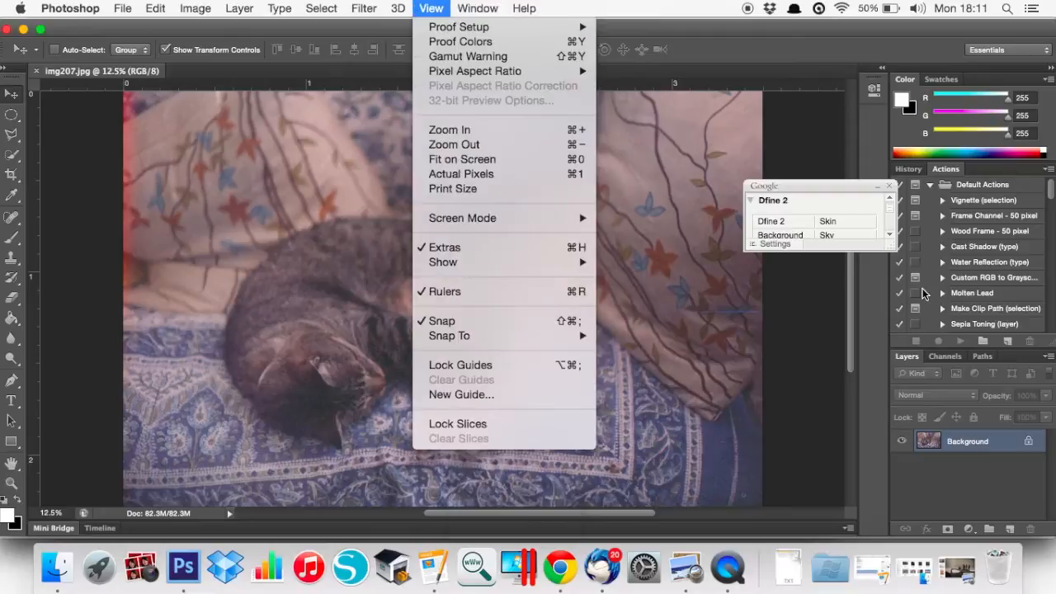
pyautogui.click(819, 193)
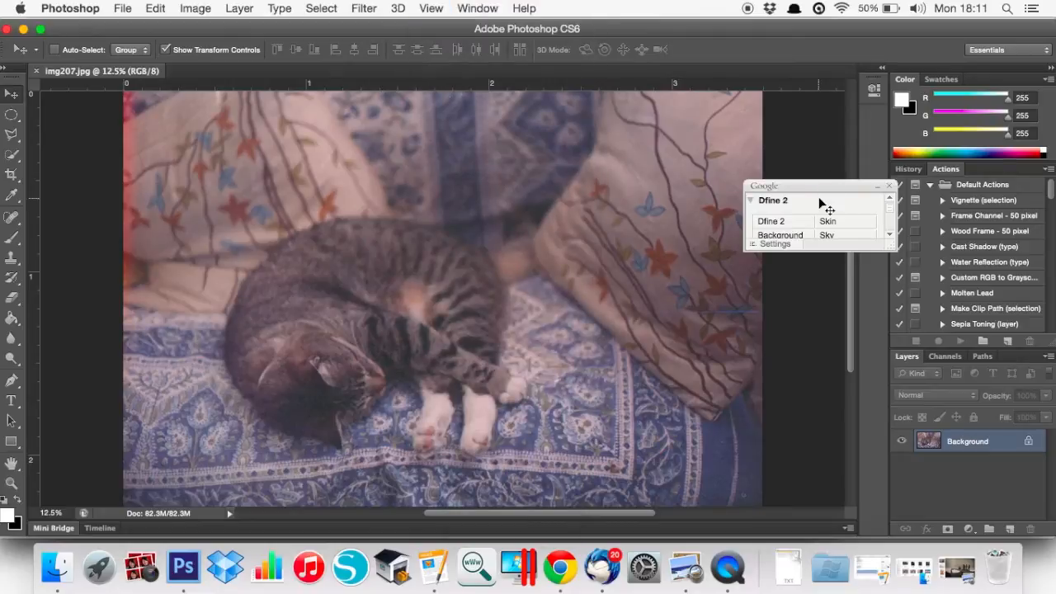
pyautogui.scroll(-5, 888, 224)
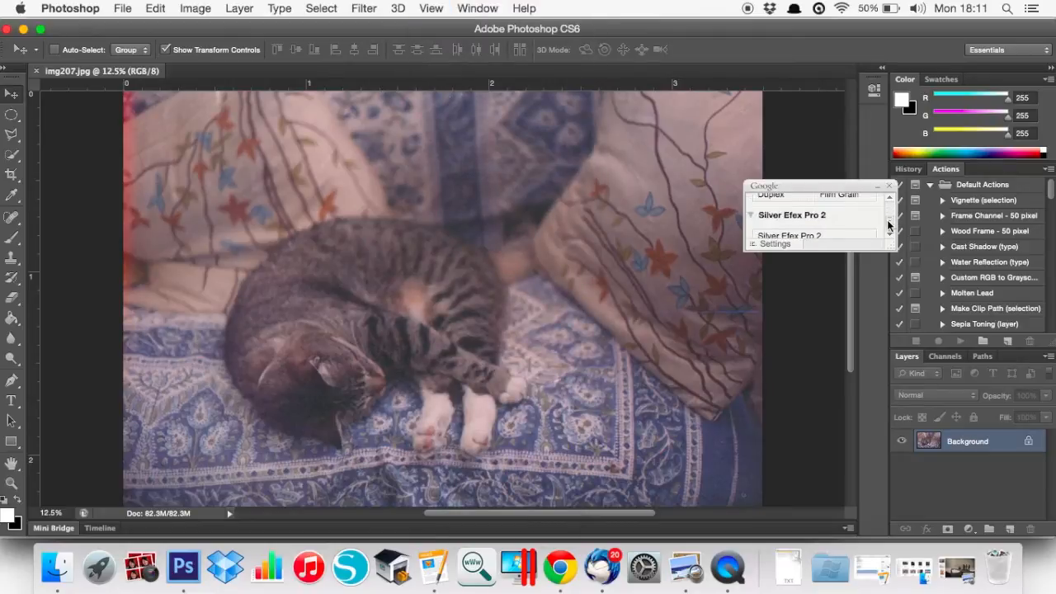
pyautogui.scroll(5, 889, 218)
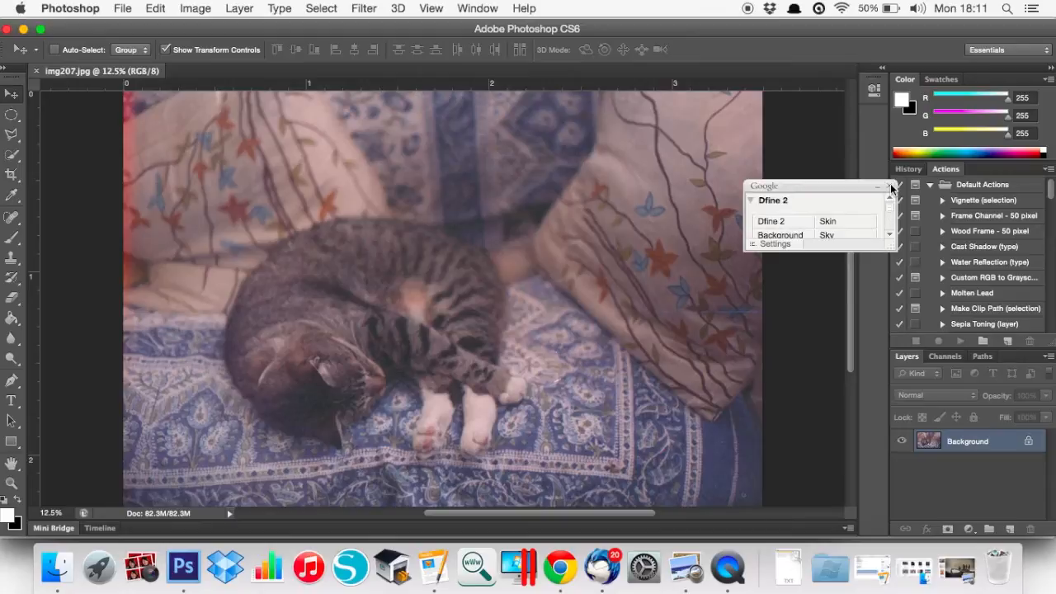
pyautogui.click(889, 186)
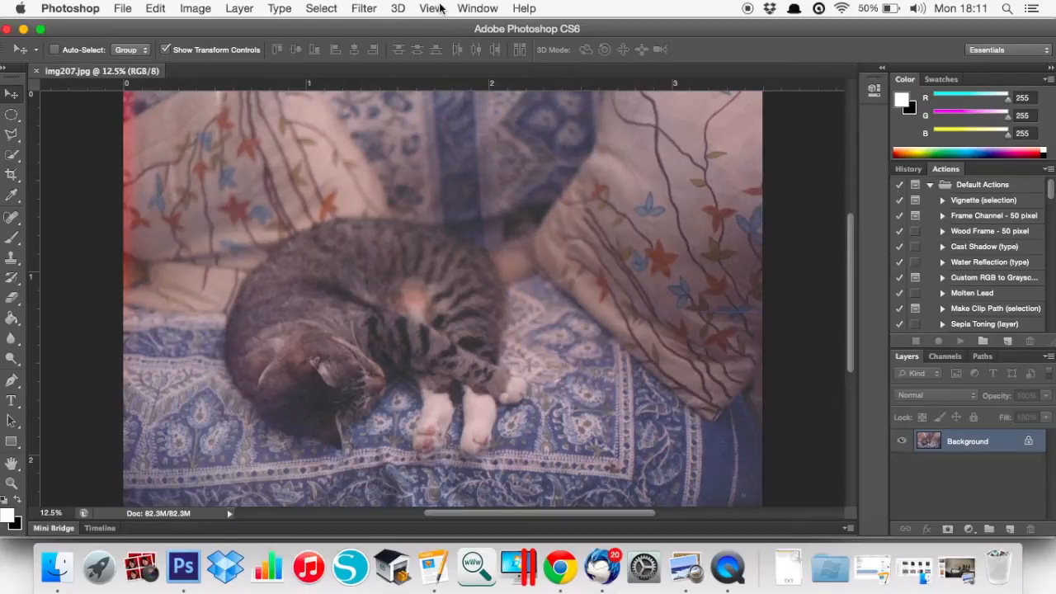
# Launch Analog Efex Pro 2 from Filter > Nik Collection on the cat photo, then quit Thunderbird
pyautogui.click(365, 8)
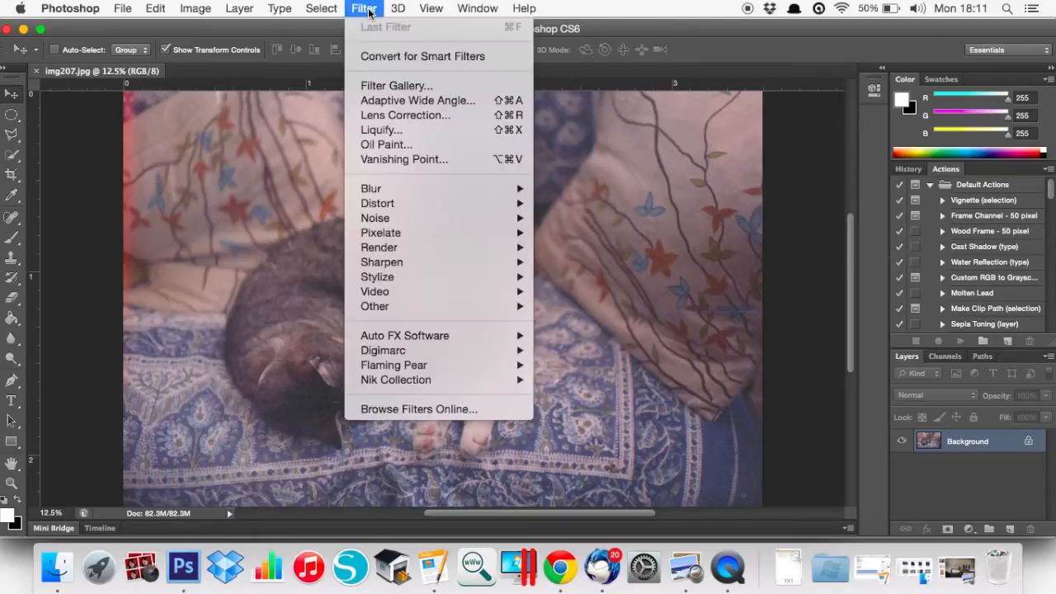
pyautogui.moveTo(455, 381)
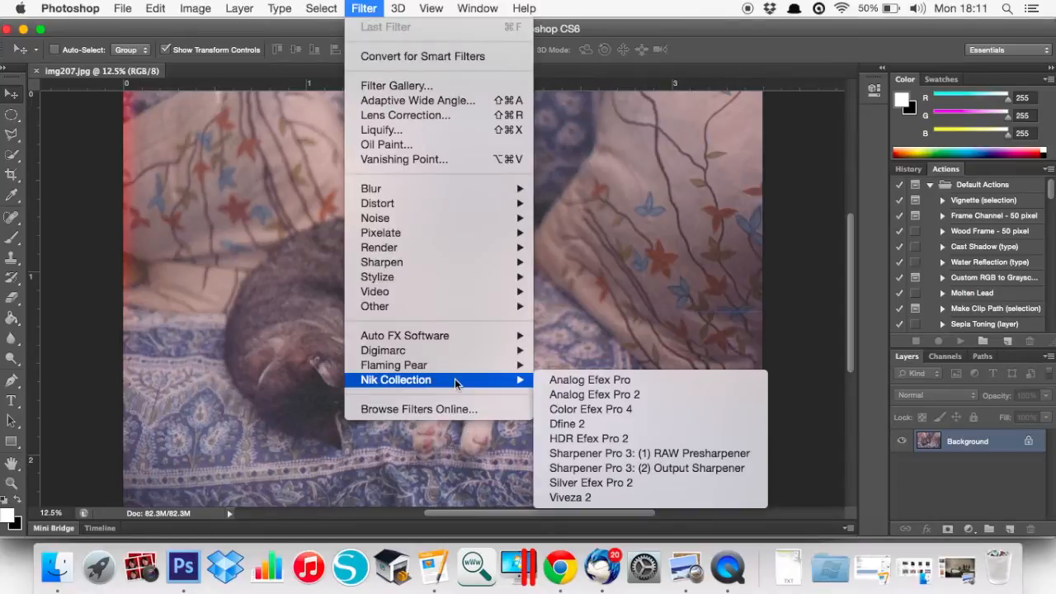
pyautogui.click(575, 396)
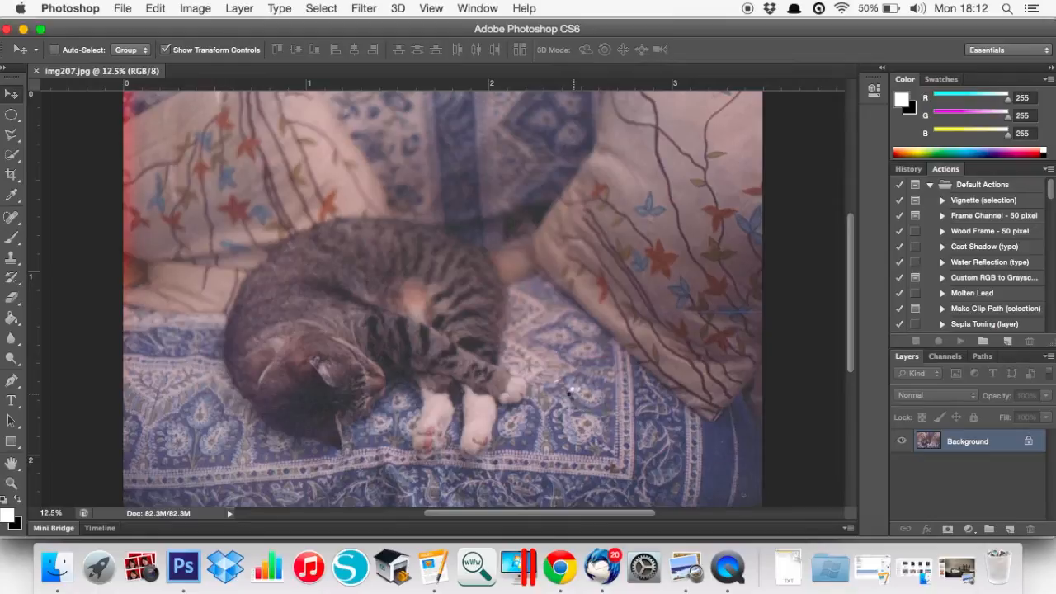
pyautogui.rightClick(602, 588)
pyautogui.click(610, 512)
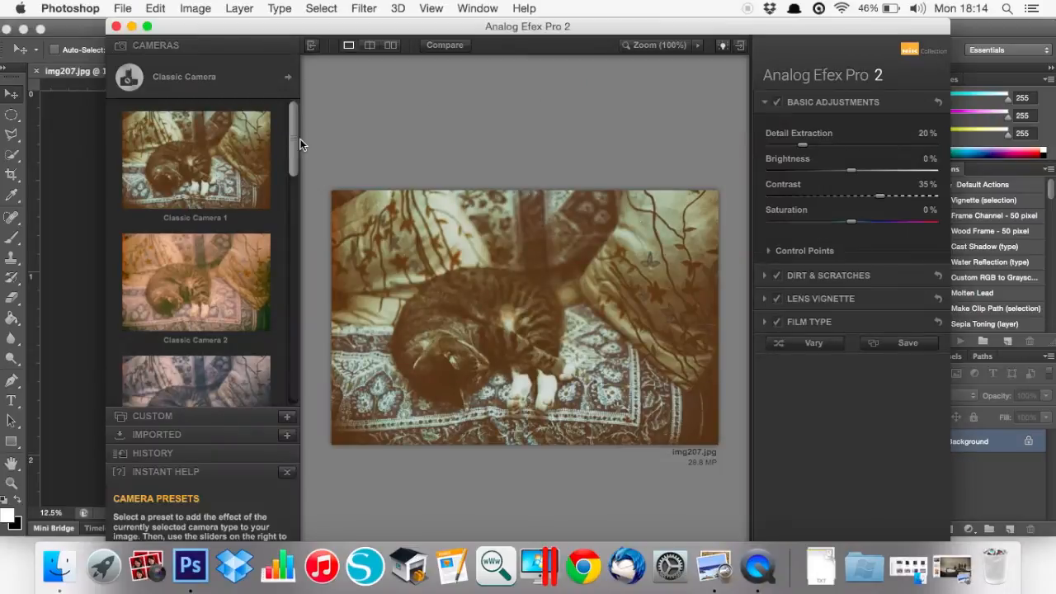
# Open the camera selector beside Classic Camera to list all camera types and combinations
pyautogui.moveTo(300, 151)
pyautogui.mouseDown()
pyautogui.moveTo(290, 253)
pyautogui.moveTo(289, 120)
pyautogui.moveTo(293, 385)
pyautogui.moveTo(306, 132)
pyautogui.mouseUp()
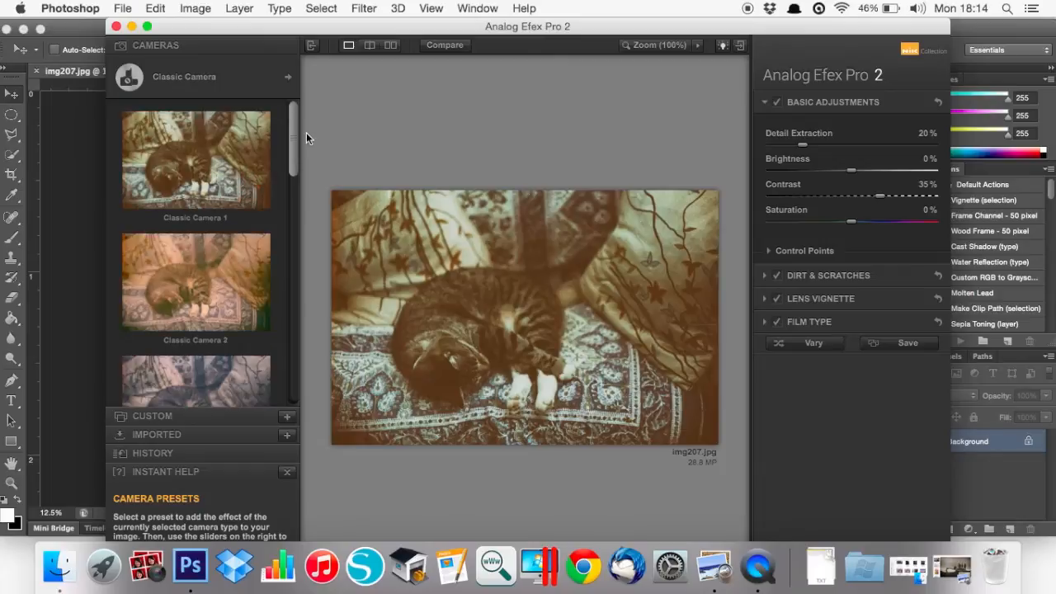
pyautogui.click(292, 77)
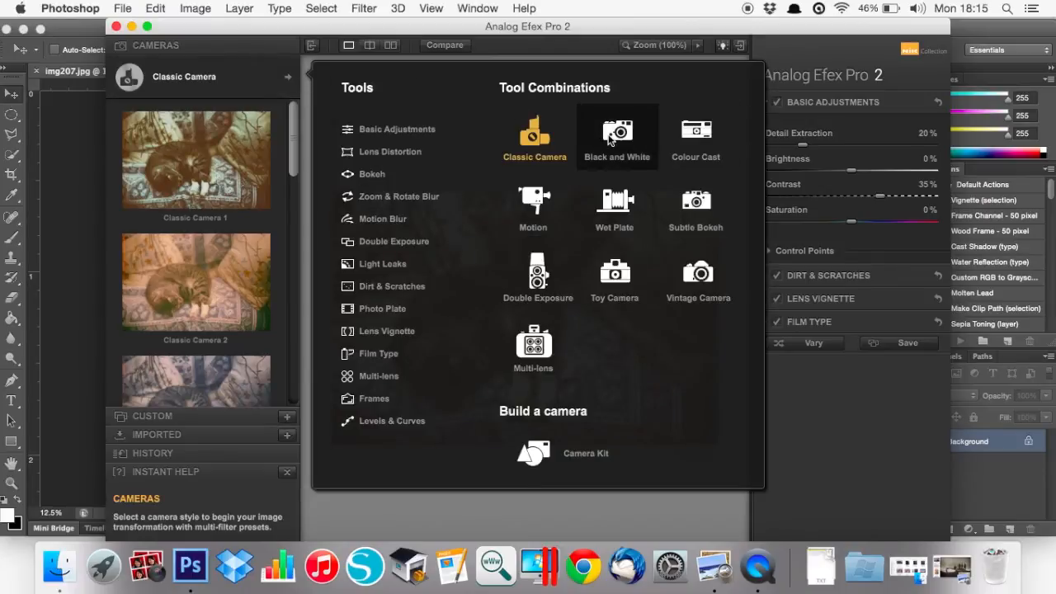
# Choose the Wet Plate camera and apply its Wet Plate 6 preset
pyautogui.click(623, 204)
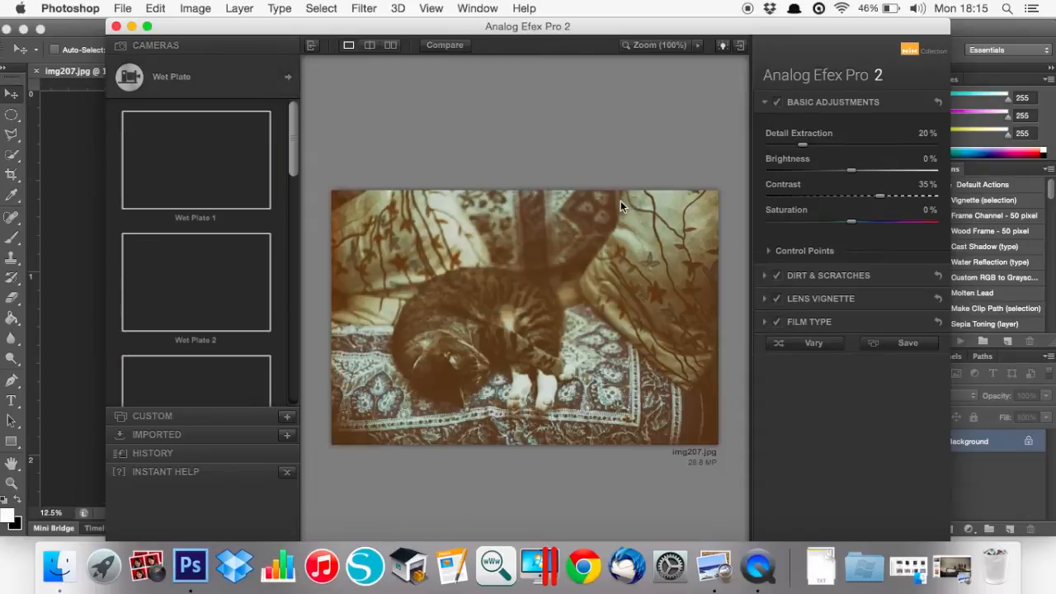
pyautogui.moveTo(291, 169); pyautogui.dragTo(288, 307)
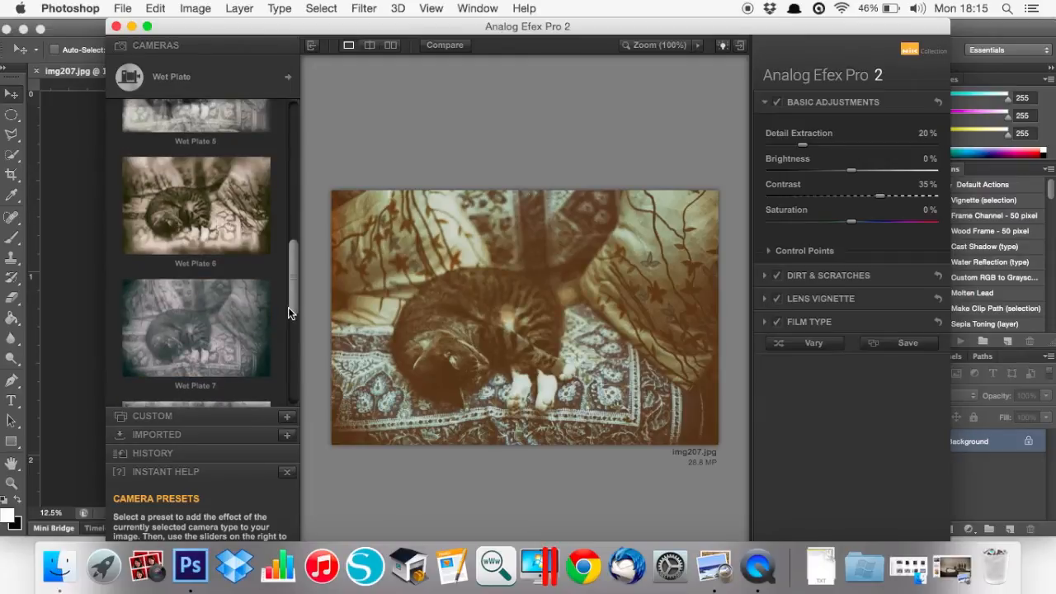
pyautogui.click(211, 219)
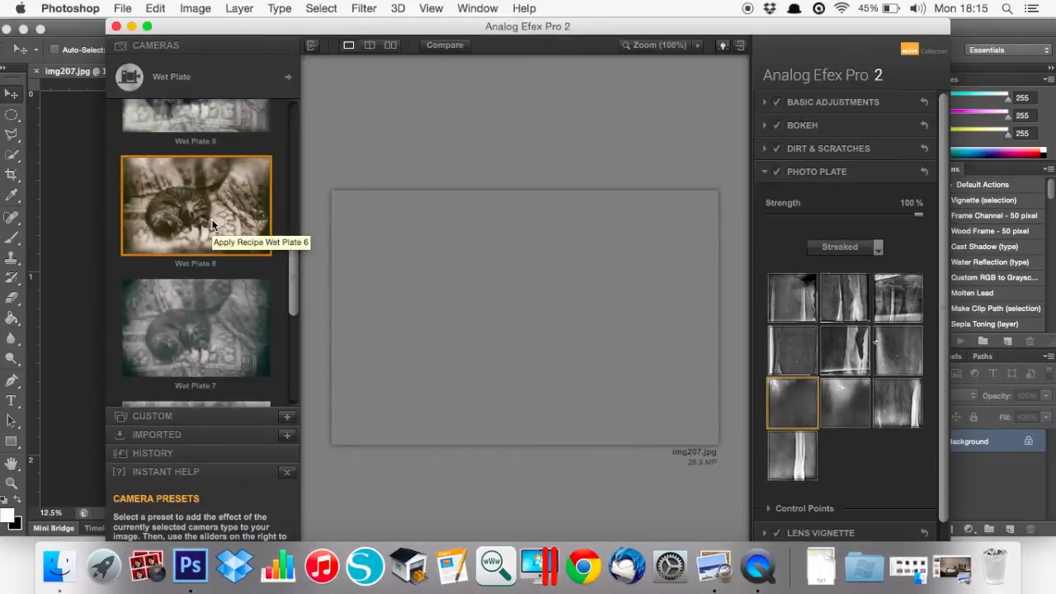
# Pick a different Dust and Fluff texture under Dirt & Scratches
pyautogui.click(764, 147)
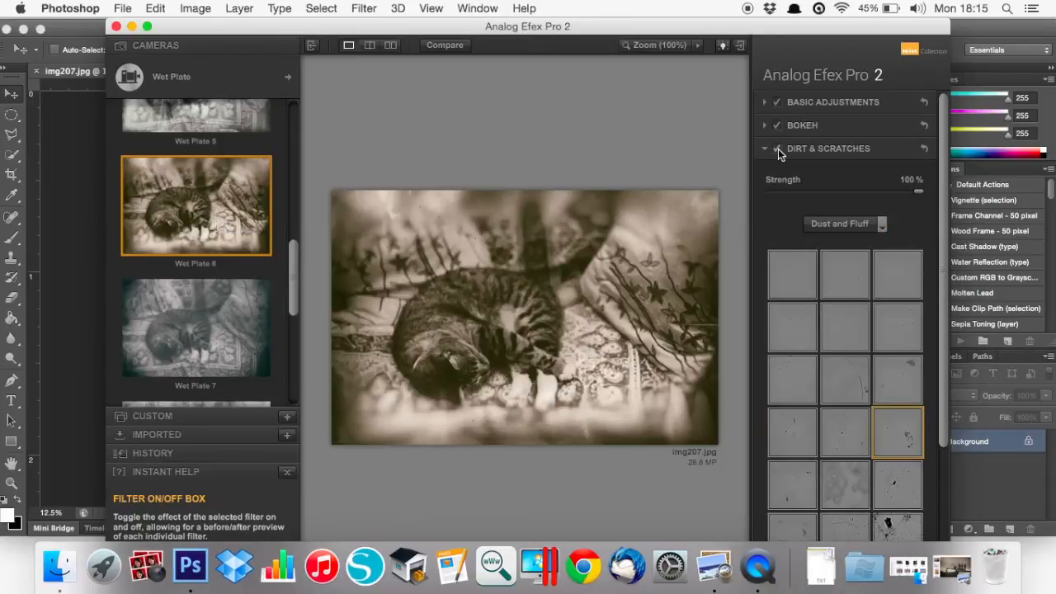
pyautogui.click(846, 359)
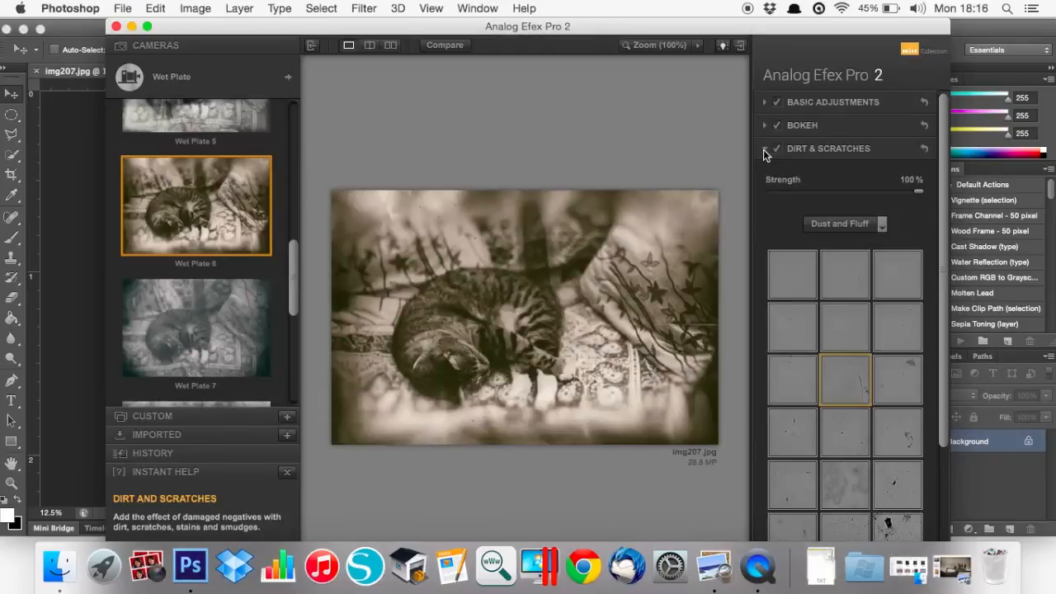
pyautogui.click(763, 149)
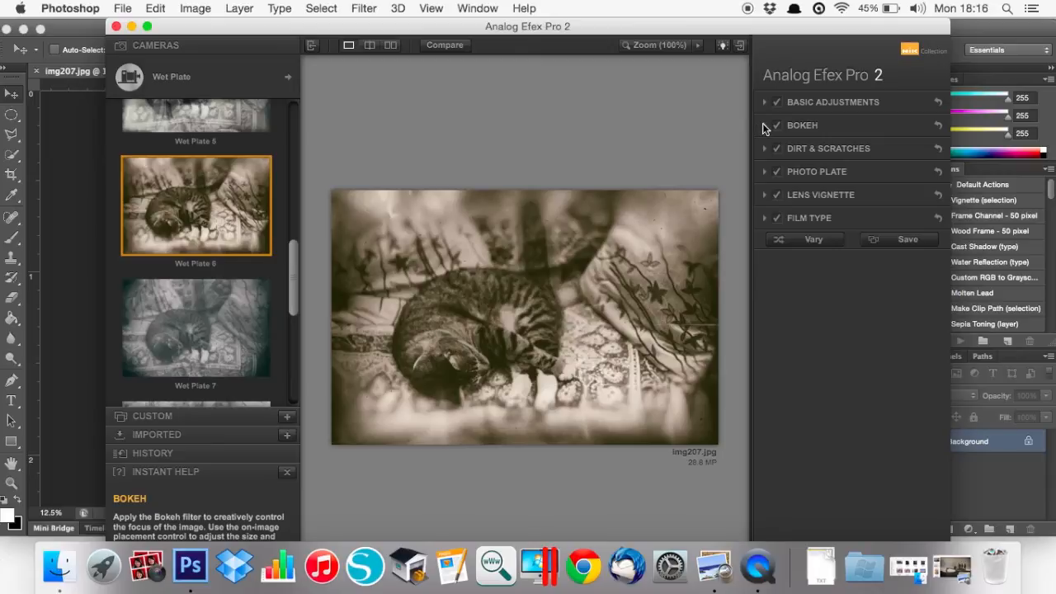
pyautogui.click(764, 124)
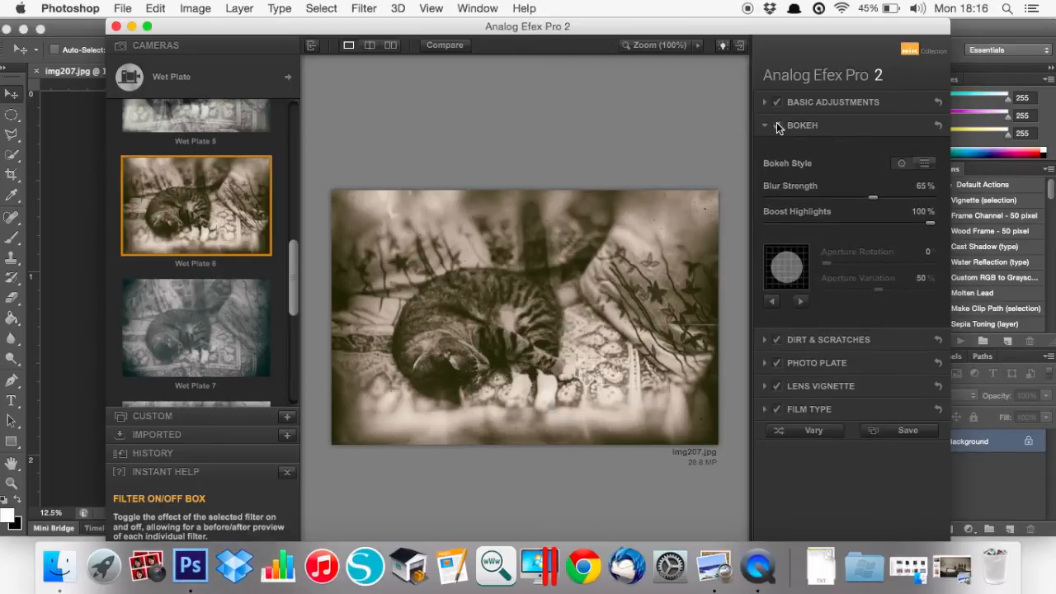
pyautogui.click(762, 125)
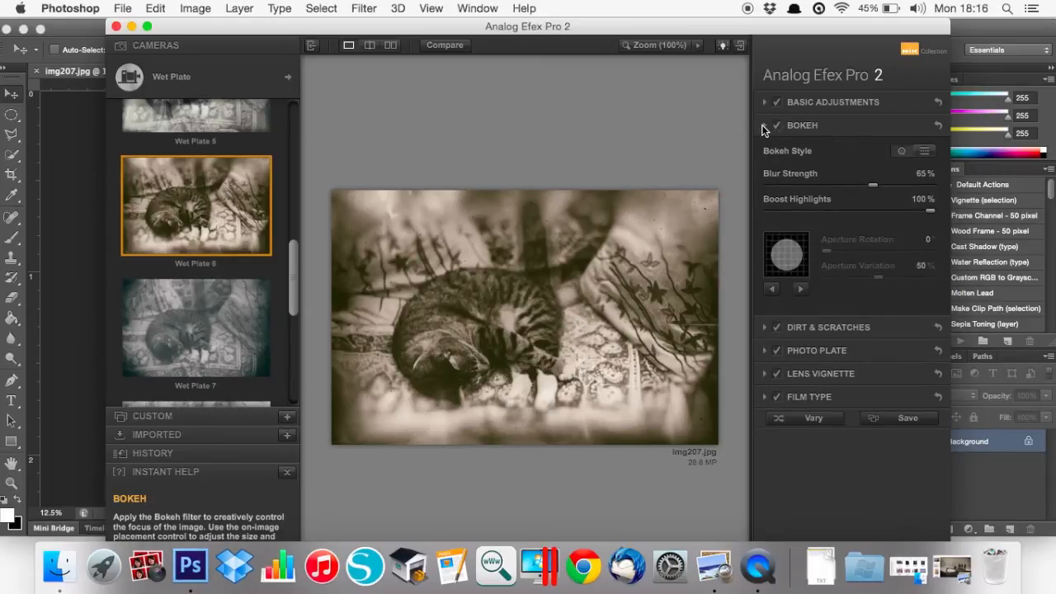
# Lower Detail Extraction and switch the Photo Plate to another Streaked texture
pyautogui.click(764, 103)
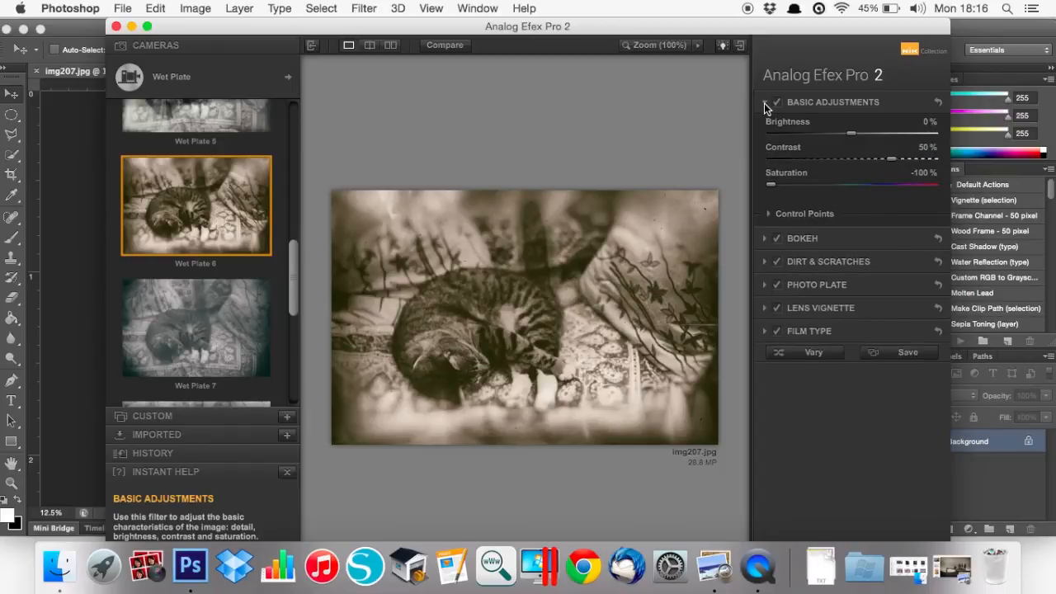
pyautogui.moveTo(851, 145); pyautogui.dragTo(840, 144)
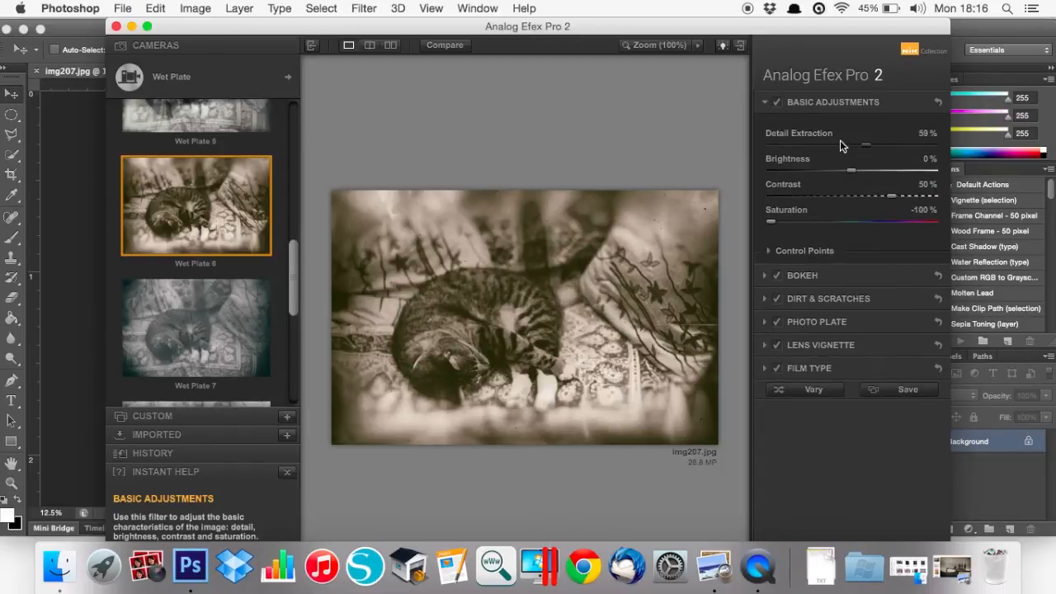
pyautogui.click(765, 323)
pyautogui.click(844, 290)
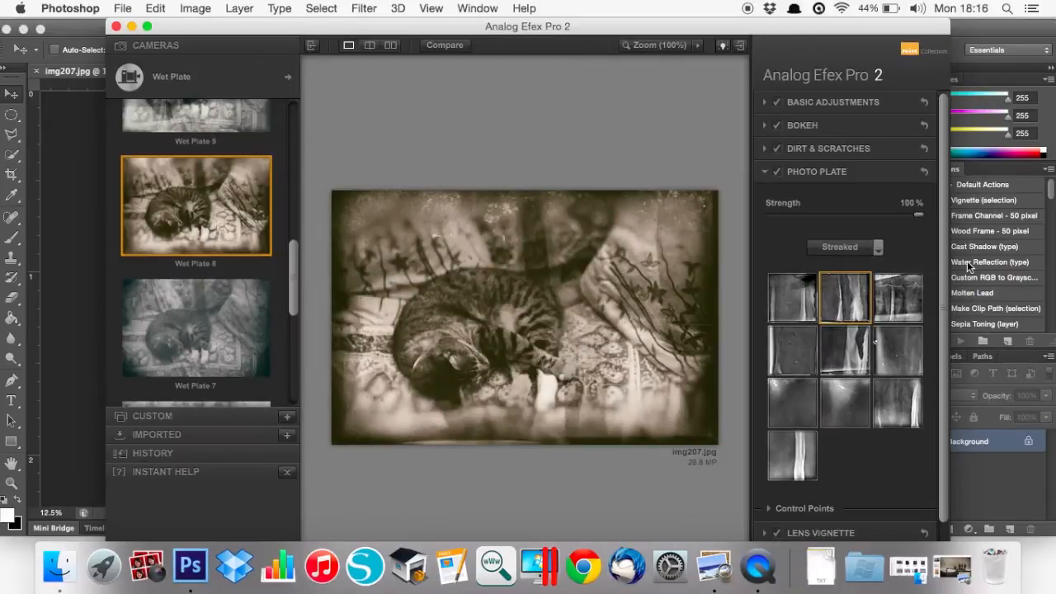
# Try the Akan 1, Bolton 1, Nikko 2 and Nikko 3 film type looks
pyautogui.scroll(-2, 944, 248)
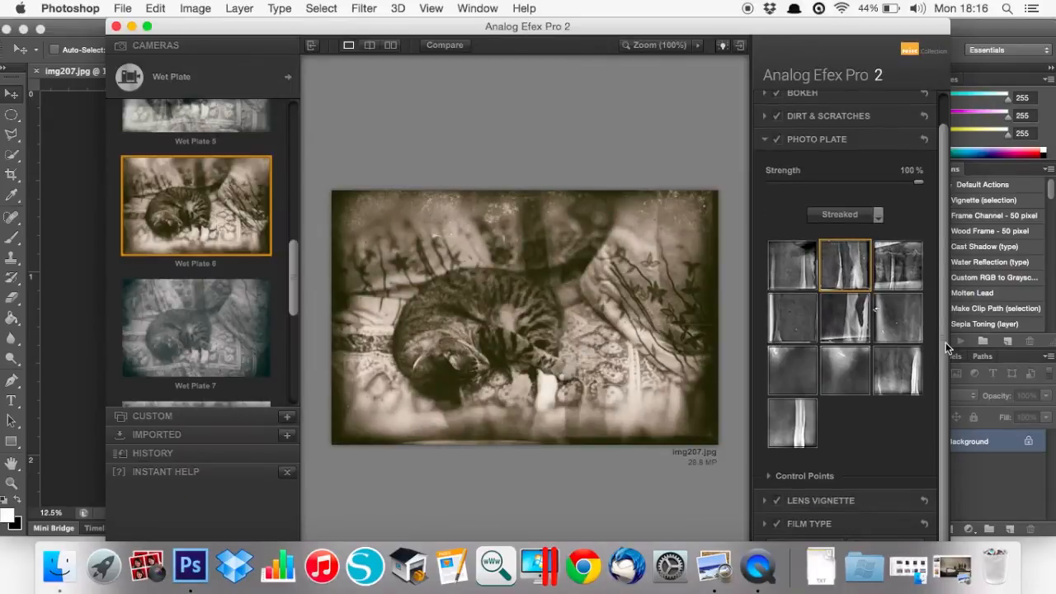
pyautogui.click(765, 523)
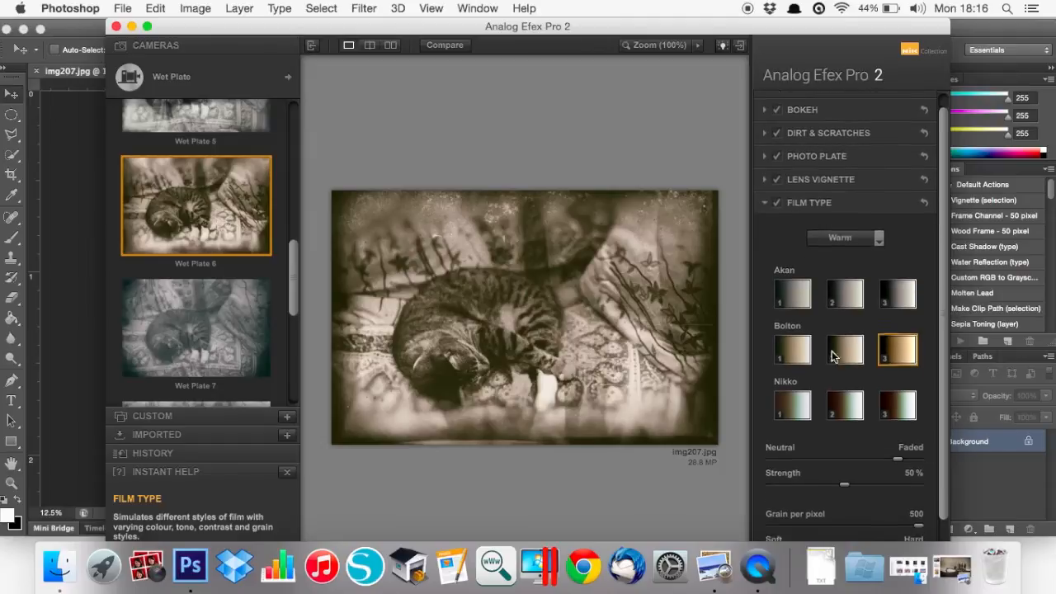
pyautogui.click(793, 285)
pyautogui.click(793, 334)
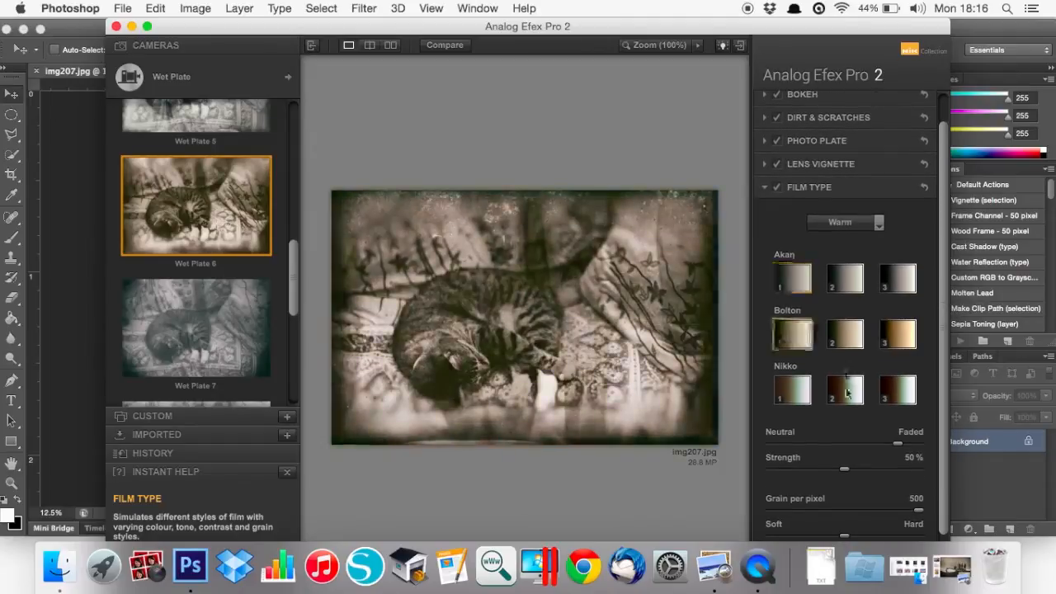
pyautogui.click(845, 390)
pyautogui.click(887, 391)
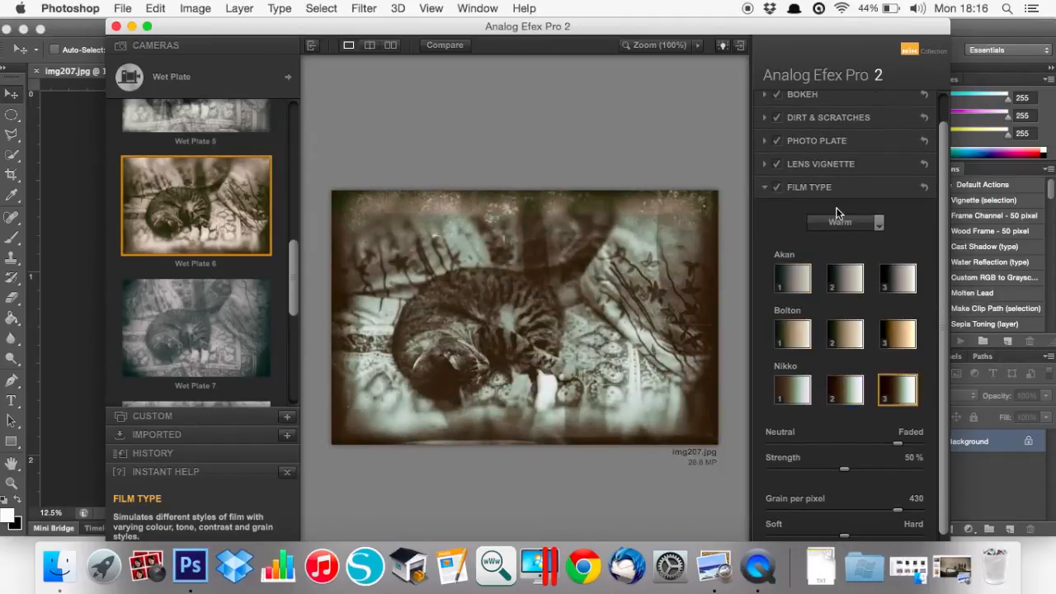
# Switch the film type to B&W neutral and try Exmoor 1 and Exmoor 2
pyautogui.click(876, 222)
pyautogui.click(838, 285)
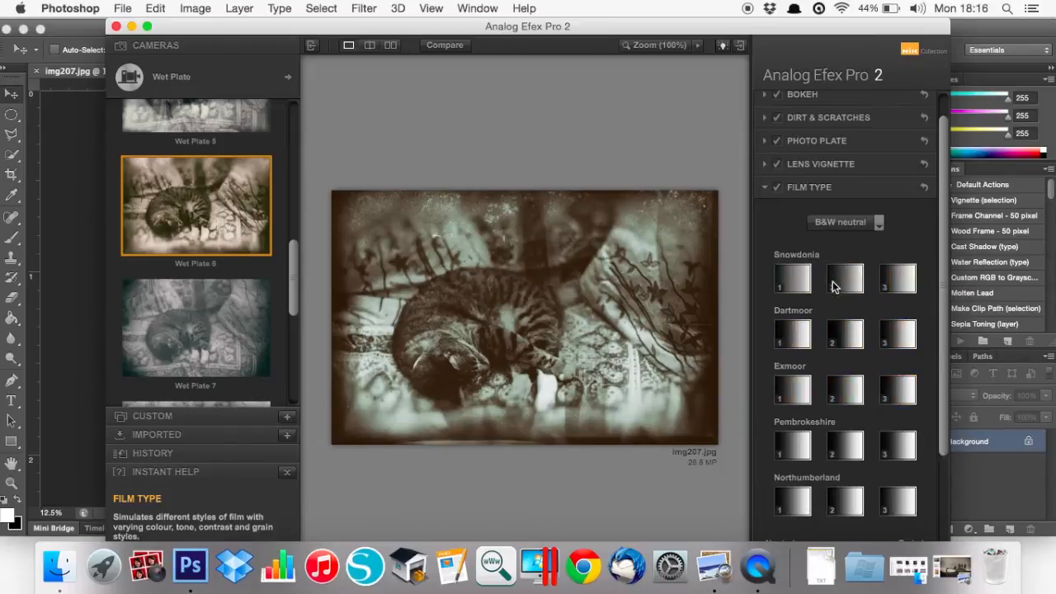
pyautogui.click(794, 399)
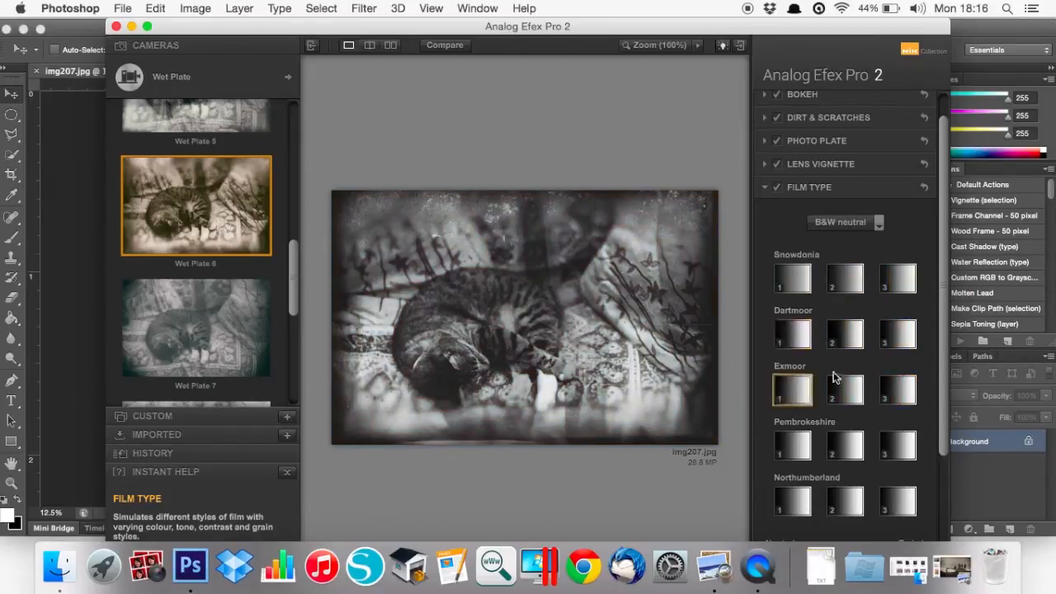
pyautogui.click(845, 389)
# Set the film type to B&W toned, then reopen the camera selector
pyautogui.click(847, 226)
pyautogui.click(850, 226)
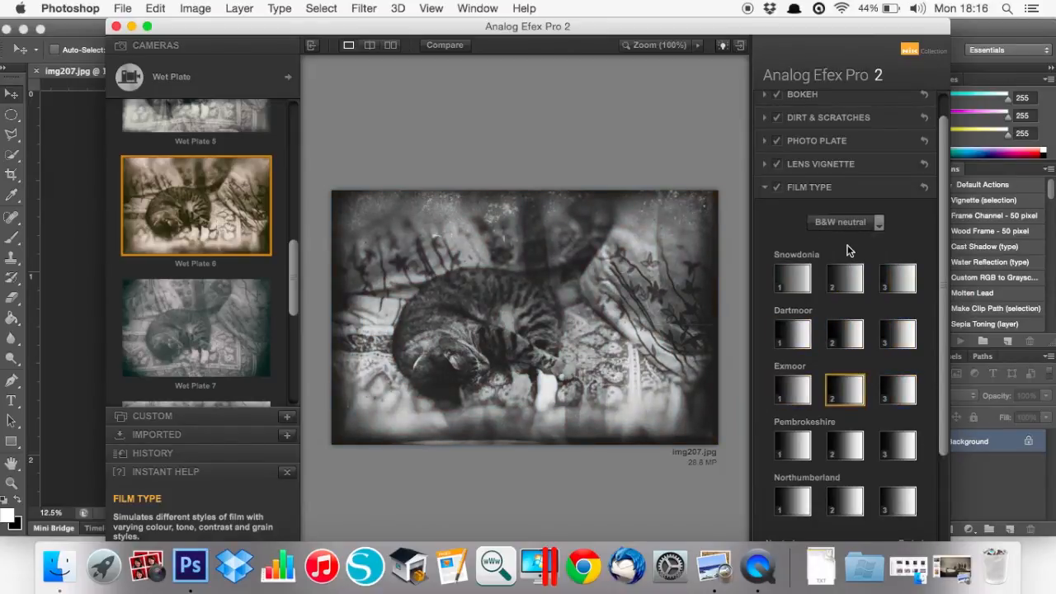
pyautogui.click(851, 227)
pyautogui.click(835, 298)
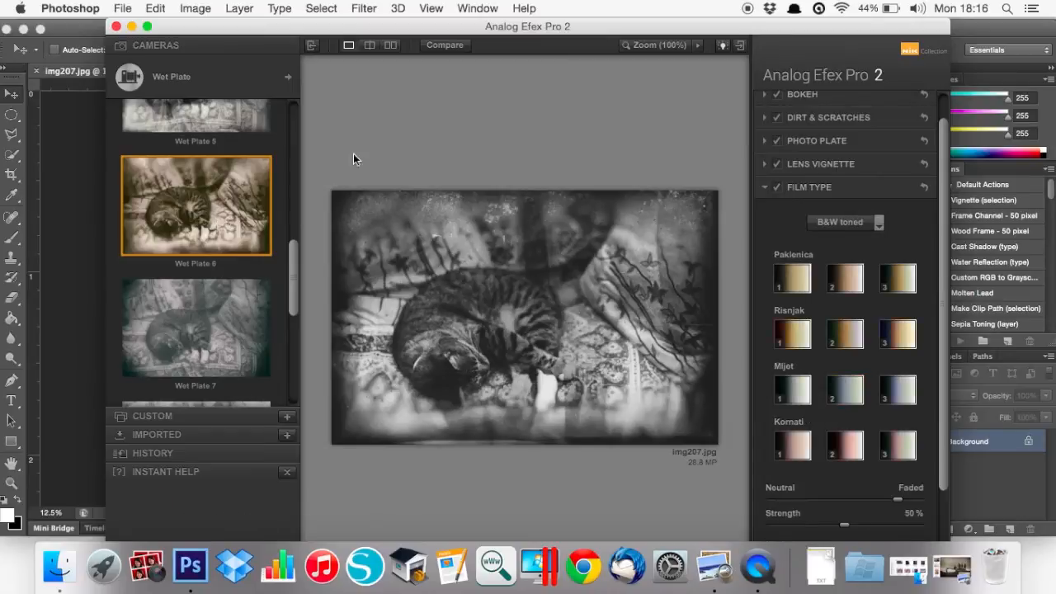
pyautogui.click(282, 83)
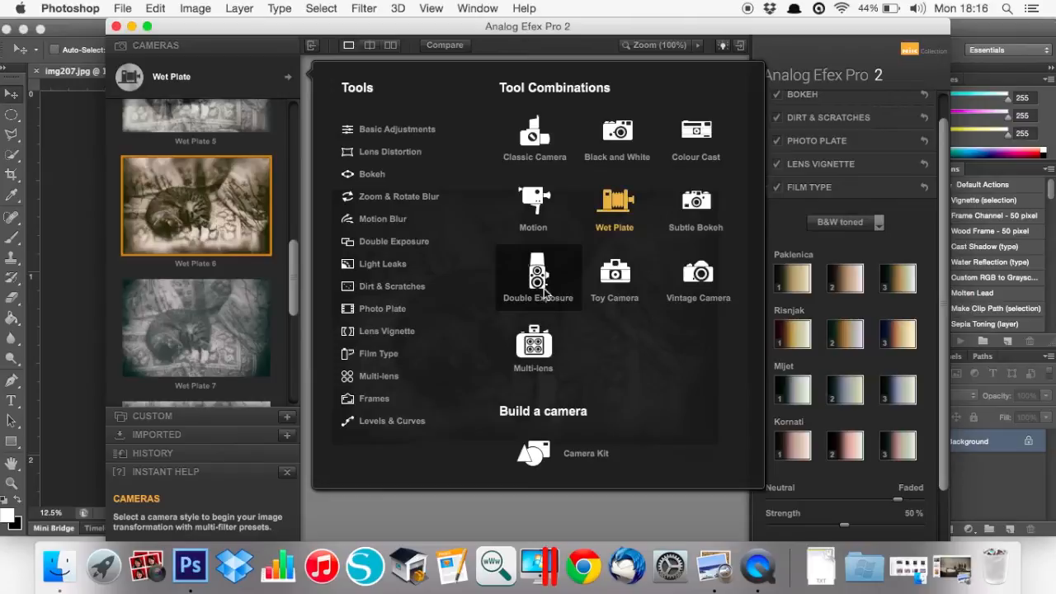
# Switch to the Double Exposure camera and browse its presets
pyautogui.click(537, 283)
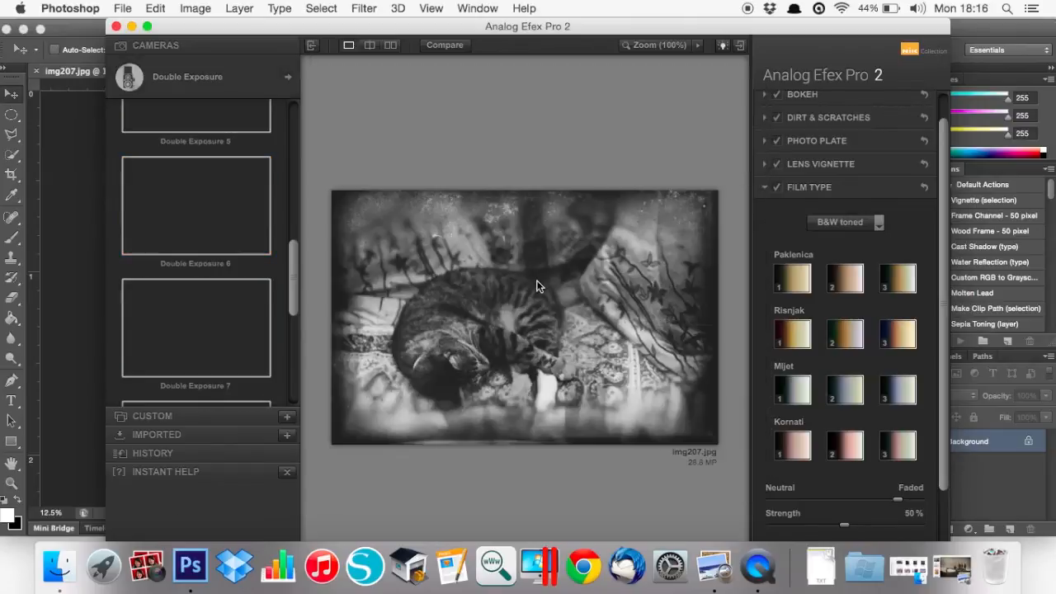
pyautogui.moveTo(291, 231); pyautogui.dragTo(296, 164)
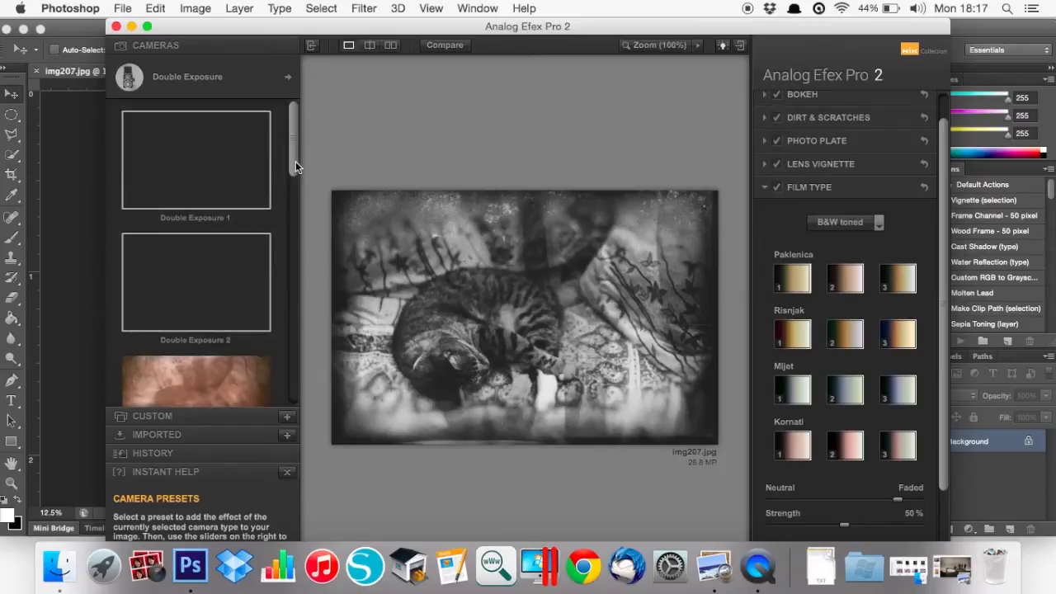
pyautogui.moveTo(296, 156); pyautogui.dragTo(295, 239)
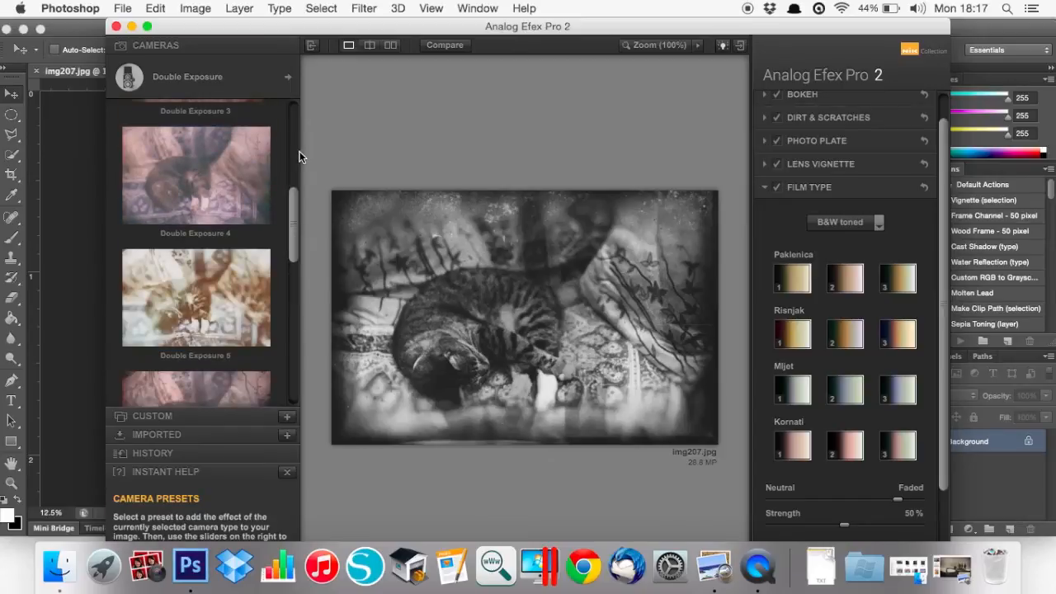
# Choose the Vintage Camera style and apply its Vintage Camera 5 preset
pyautogui.click(289, 78)
pyautogui.click(696, 272)
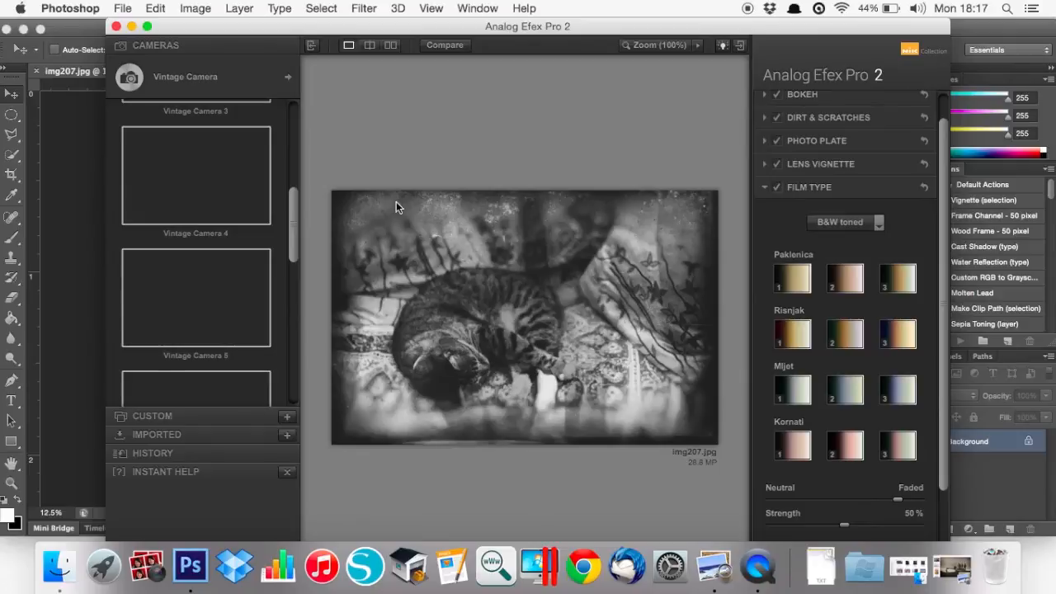
pyautogui.moveTo(290, 224); pyautogui.dragTo(302, 134)
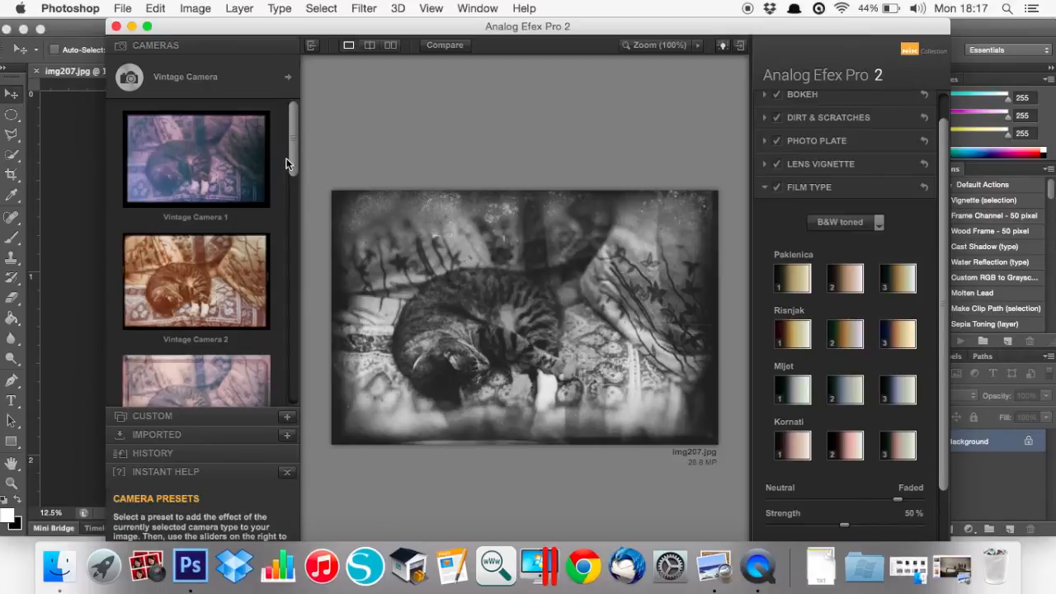
pyautogui.moveTo(291, 155); pyautogui.dragTo(289, 272)
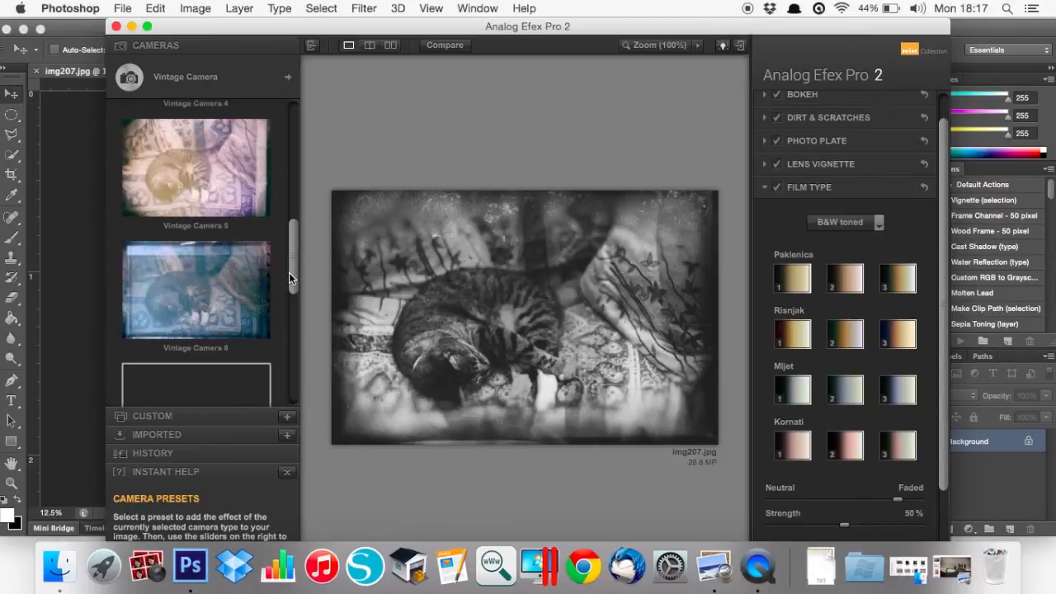
pyautogui.click(211, 168)
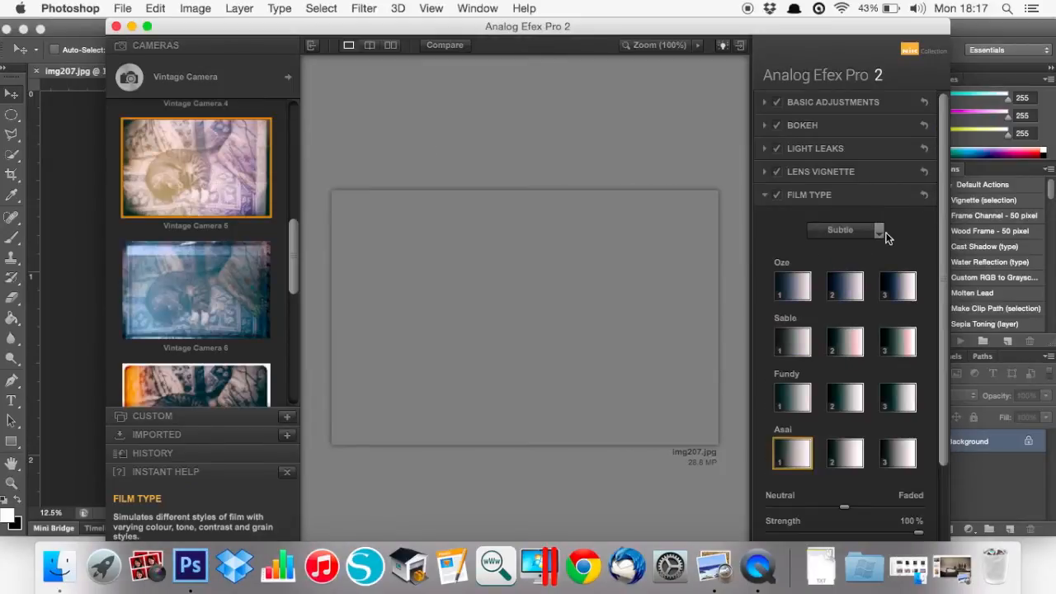
# Add a red-purple light leak, then switch to the Soft set's orange leak
pyautogui.click(813, 148)
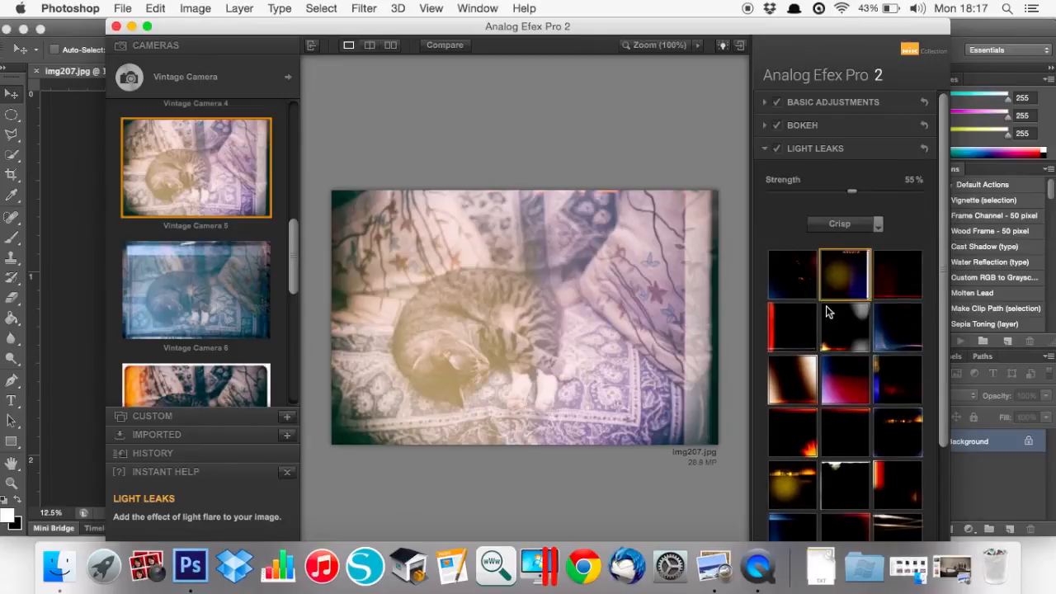
pyautogui.click(835, 389)
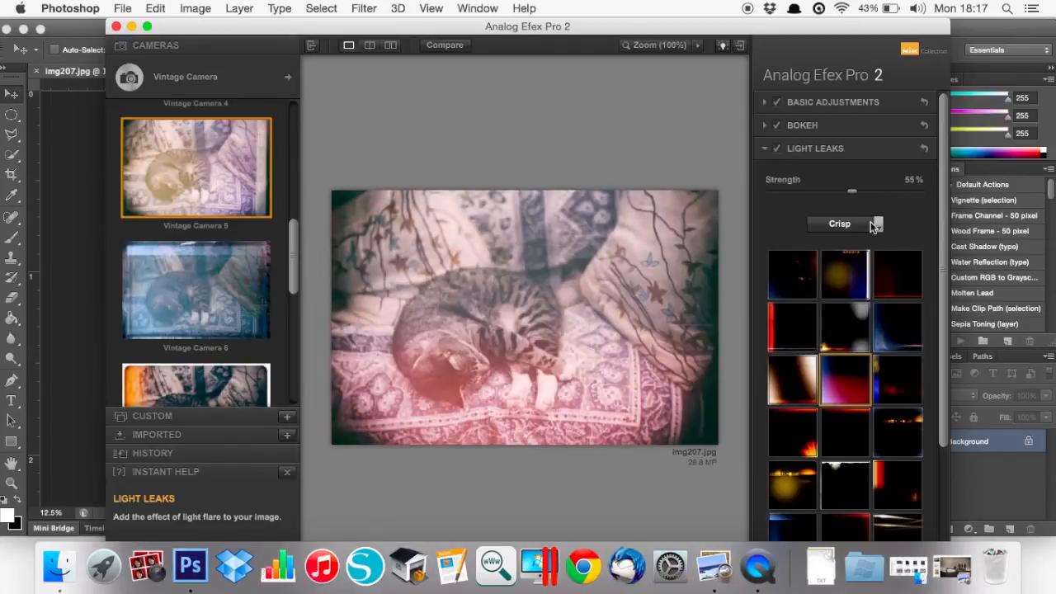
pyautogui.click(858, 221)
pyautogui.click(846, 250)
pyautogui.click(898, 327)
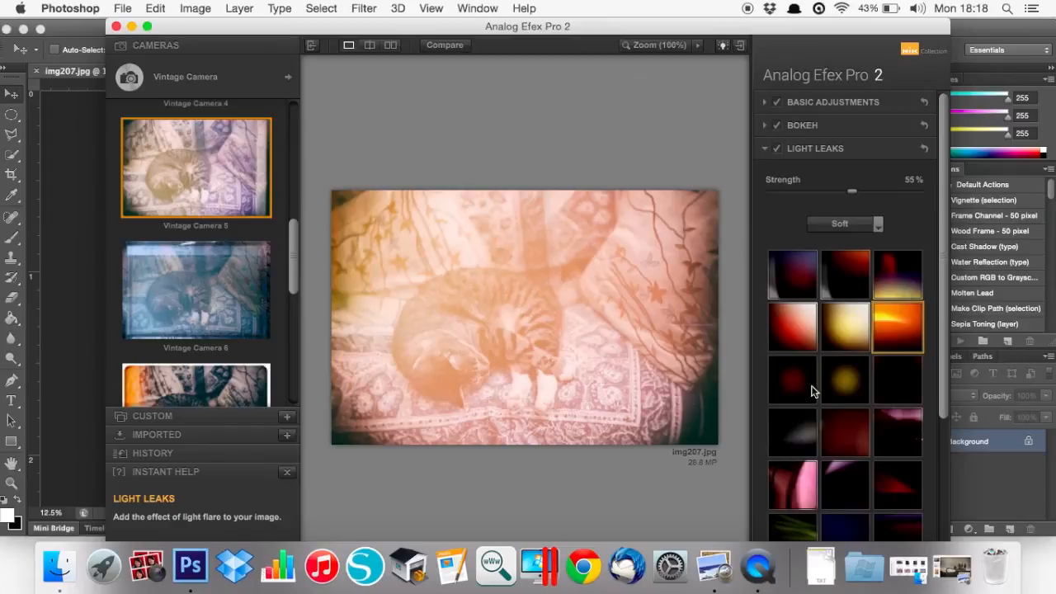
# Set light leak strength to 33% using the first Soft leak, leaving the camera style unchanged
pyautogui.moveTo(853, 195); pyautogui.dragTo(821, 196)
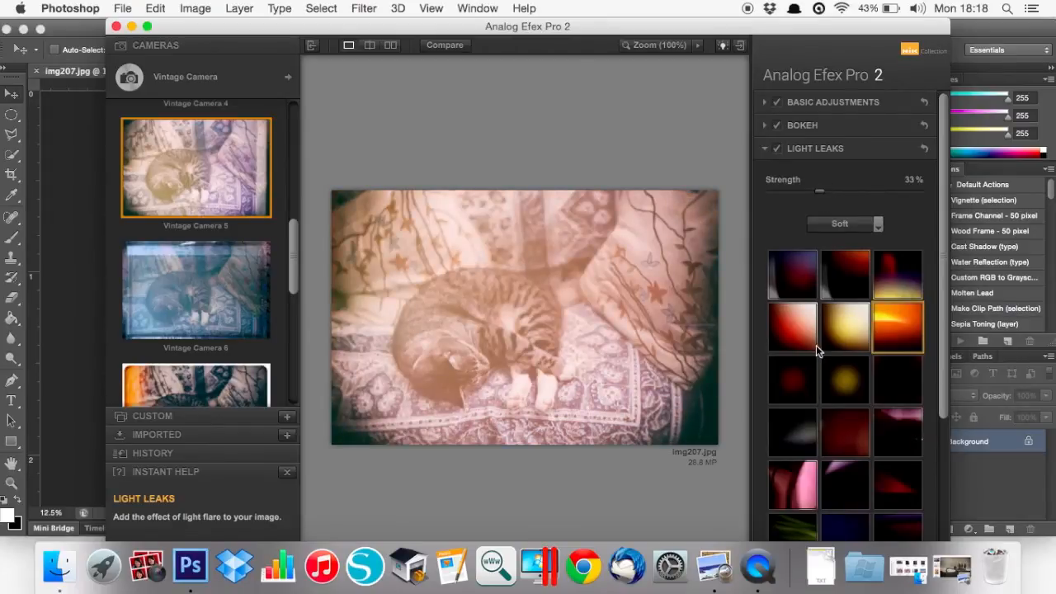
pyautogui.click(789, 286)
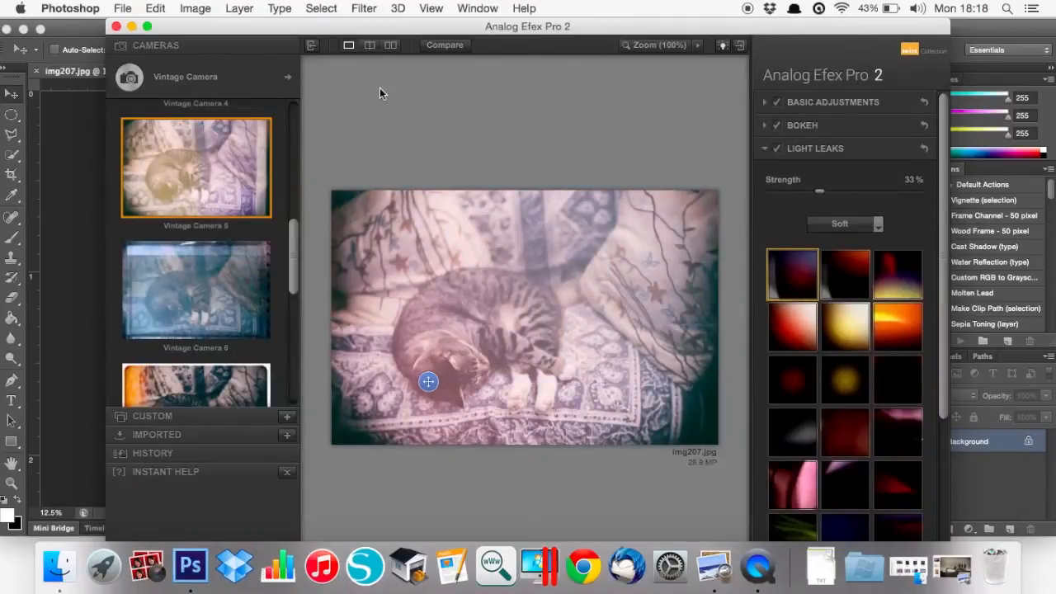
pyautogui.click(276, 76)
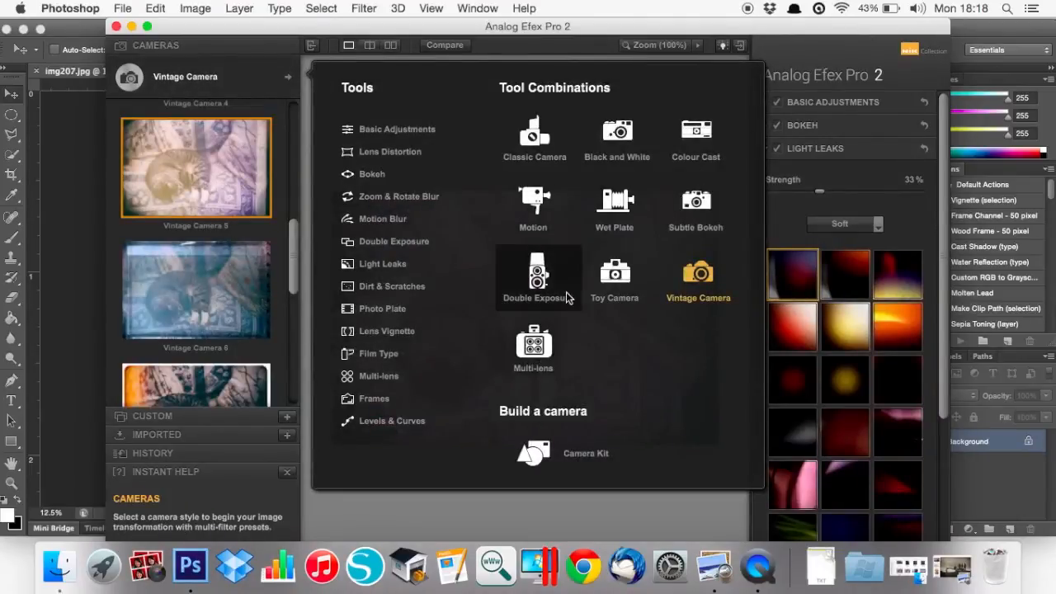
pyautogui.click(921, 227)
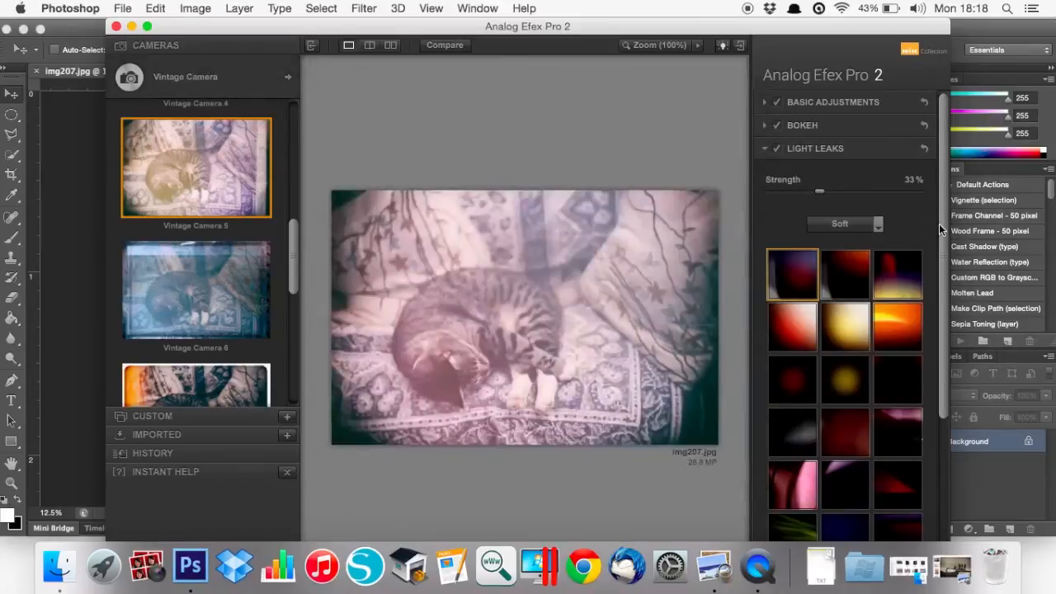
# Look through the saved Custom presets, then return to the camera preset list
pyautogui.scroll(-5, 939, 223)
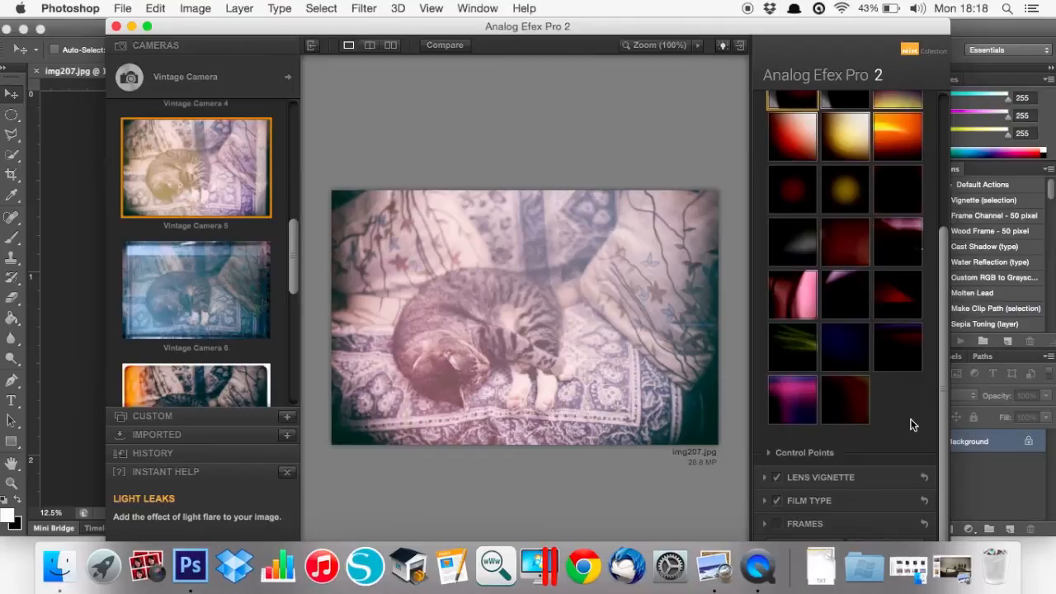
pyautogui.click(166, 415)
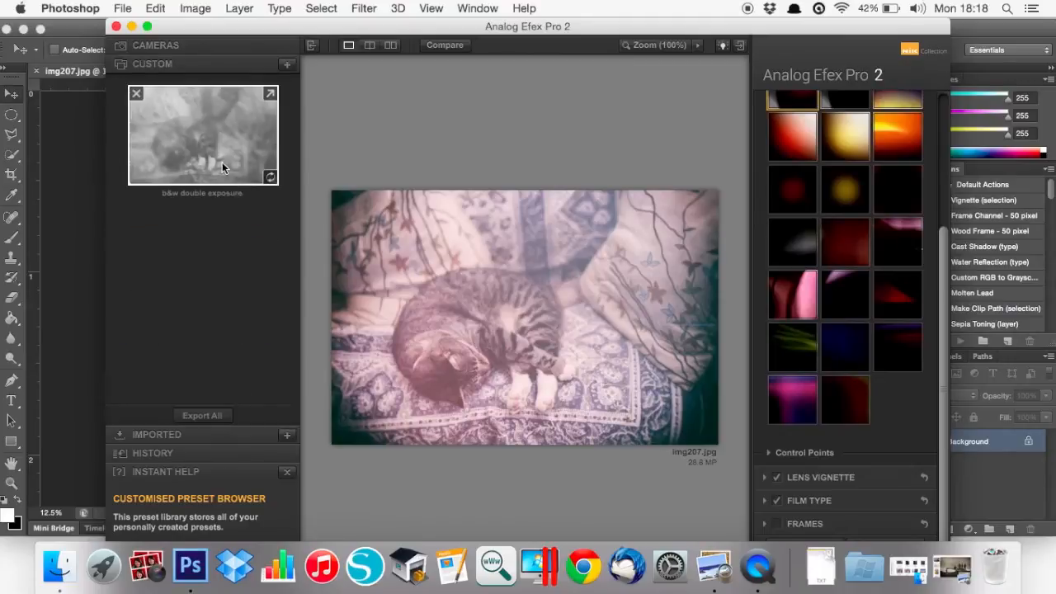
pyautogui.click(149, 48)
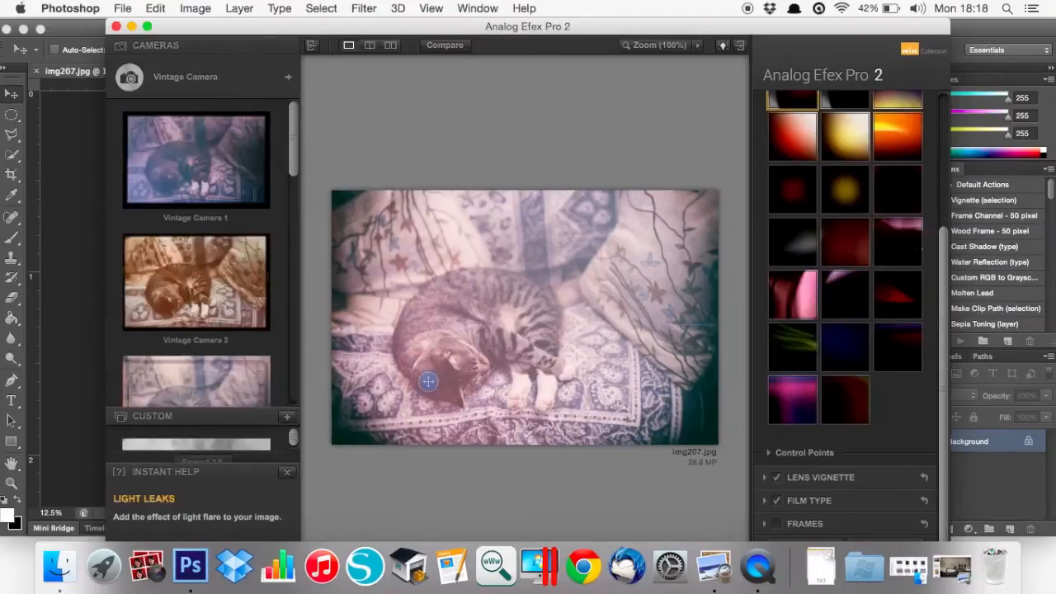
# Move the light leak control point up onto the cat and apply the filter with OK
pyautogui.moveTo(1055, 593)
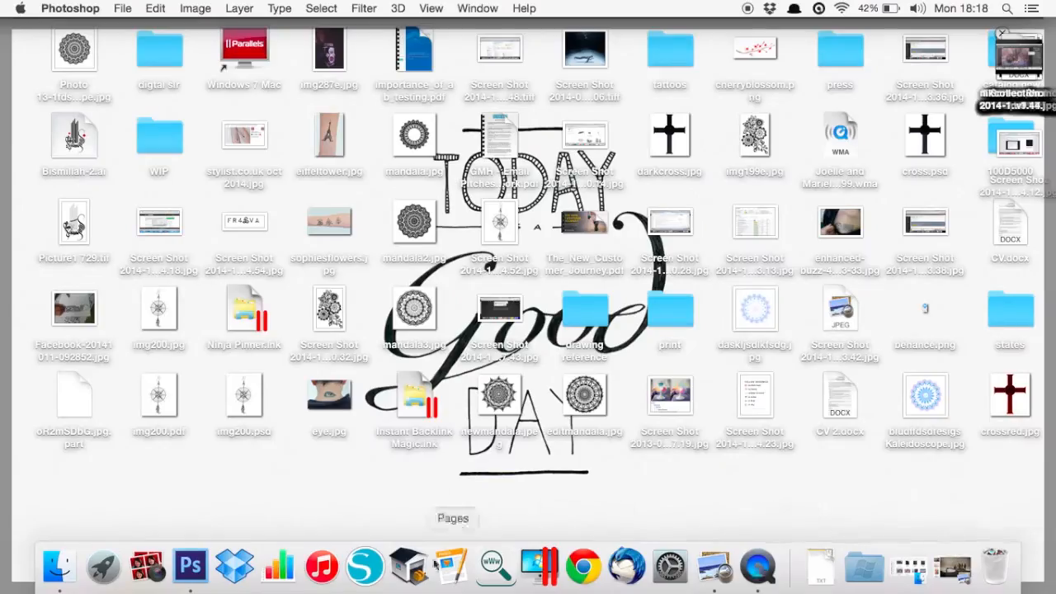
pyautogui.click(190, 566)
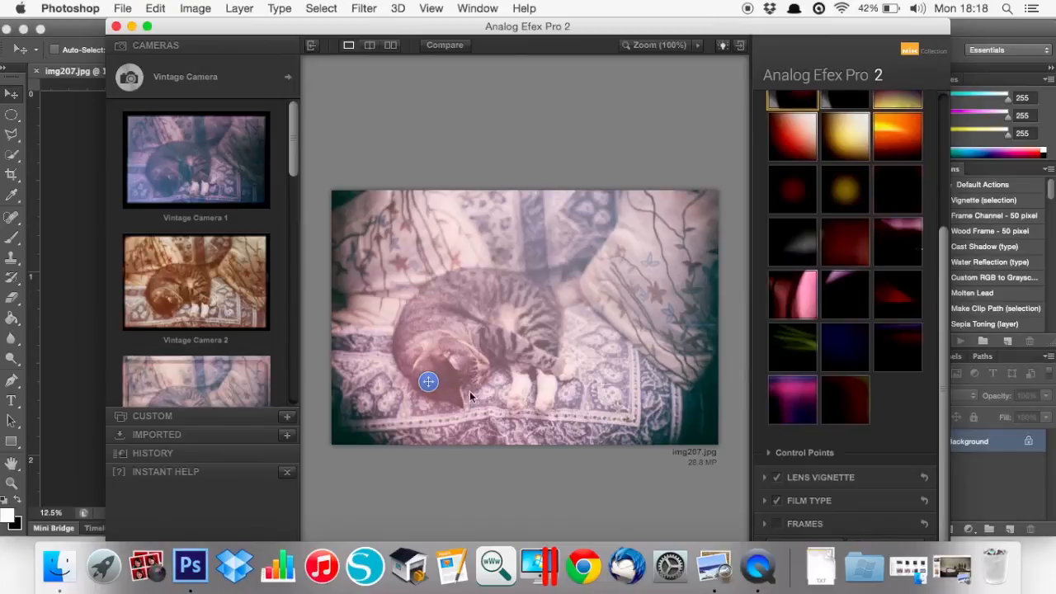
pyautogui.moveTo(428, 382); pyautogui.dragTo(490, 312)
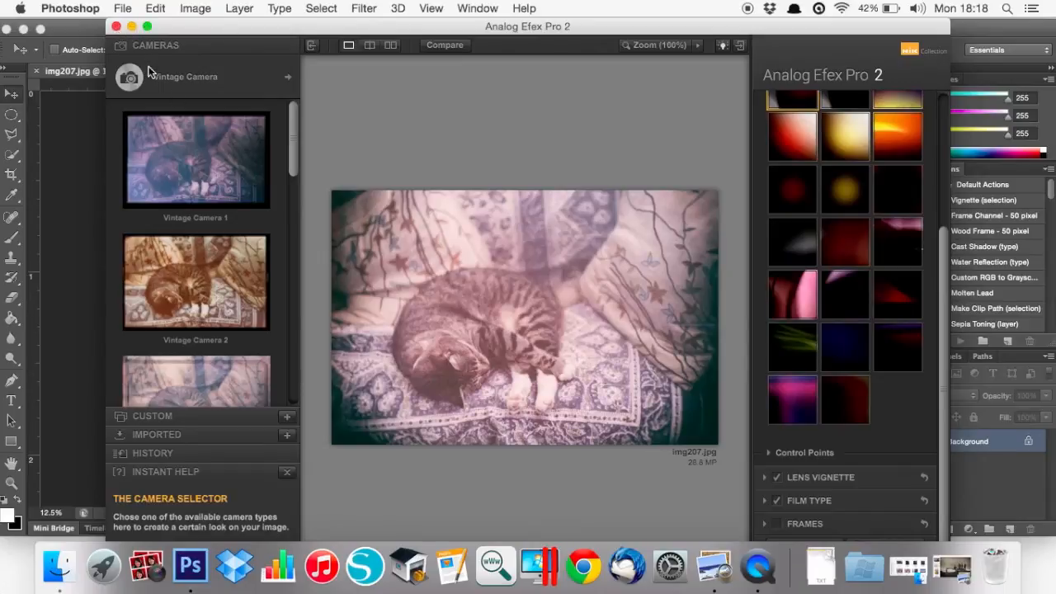
pyautogui.click(117, 29)
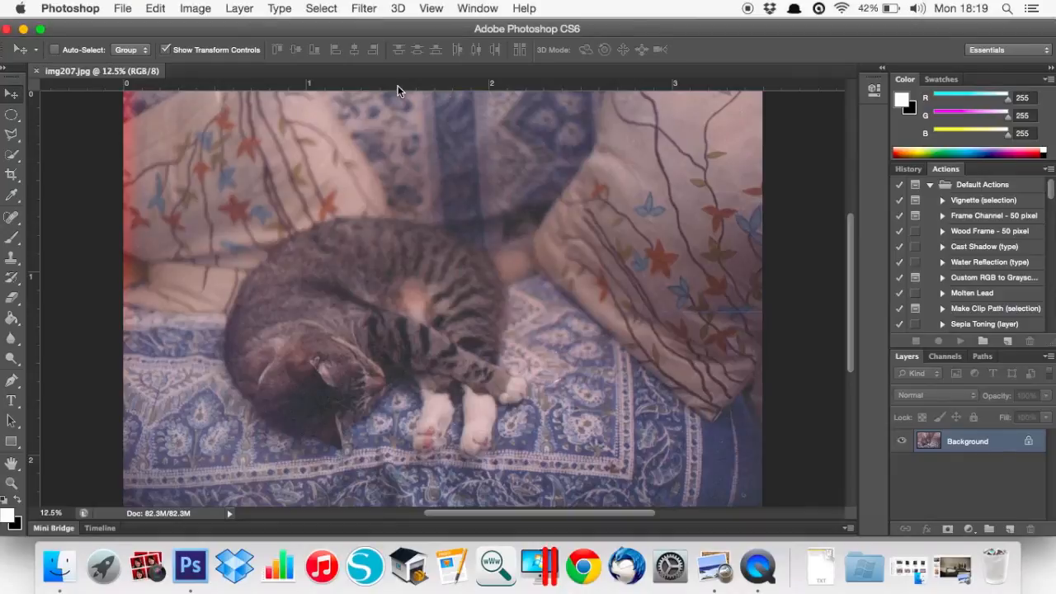
# Launch Color Efex Pro 4 from Filter > Nik Collection on img207.jpg
pyautogui.click(366, 12)
pyautogui.click(365, 12)
pyautogui.click(366, 12)
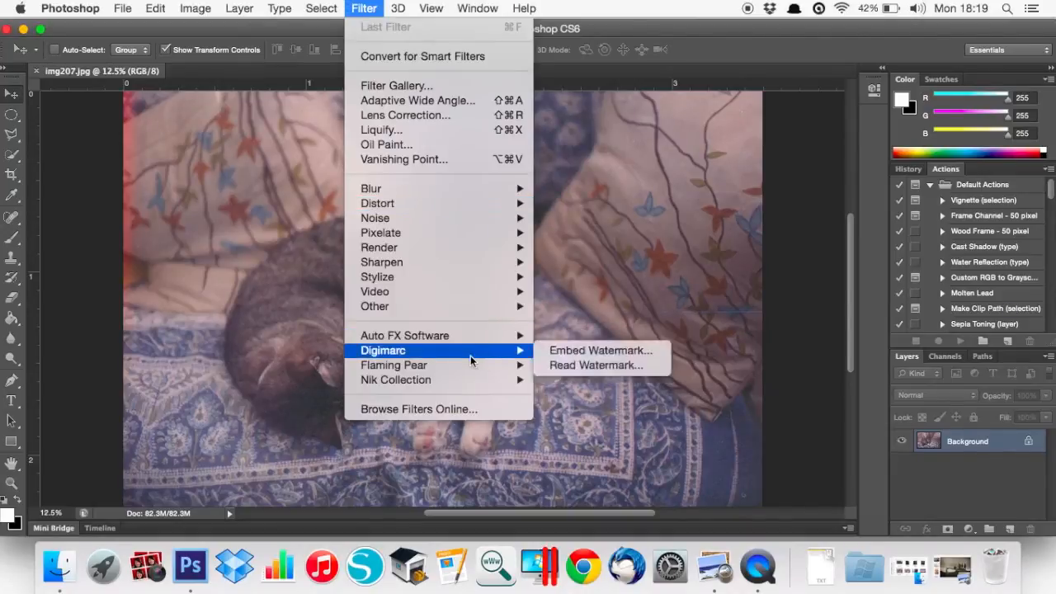
pyautogui.moveTo(475, 381)
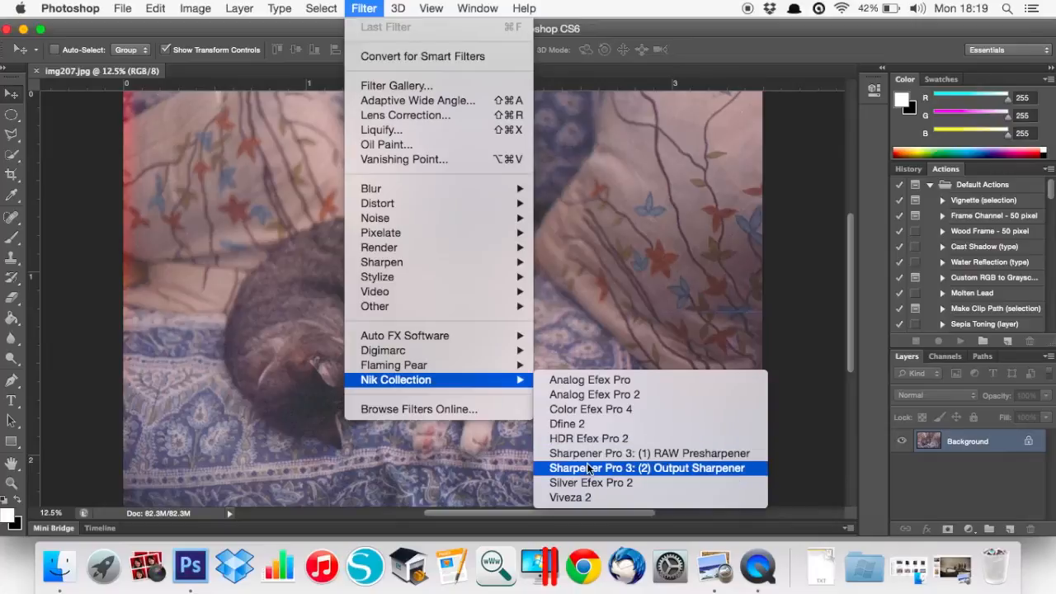
pyautogui.click(571, 409)
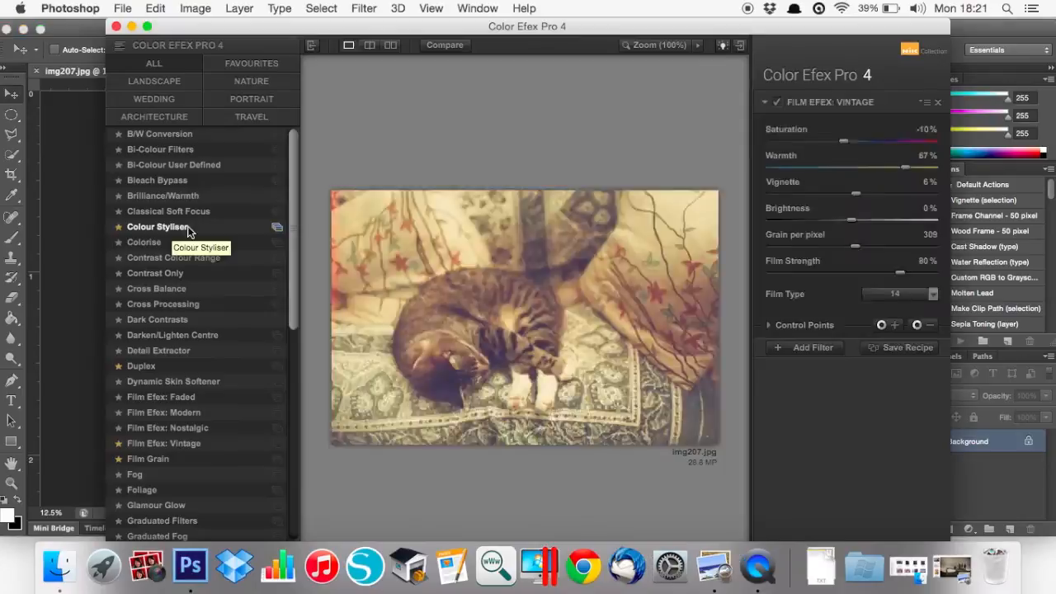
# Try Colour Styliser and Brilliance/Warmth, browse Landscape and Wedding filters, then apply Bleach Bypass
pyautogui.click(178, 227)
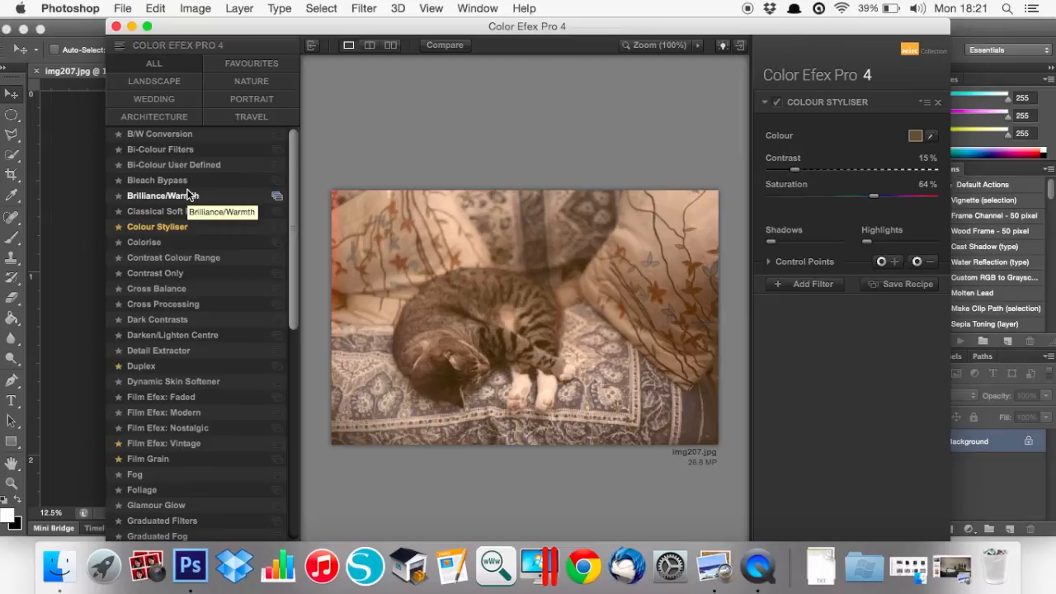
pyautogui.click(188, 195)
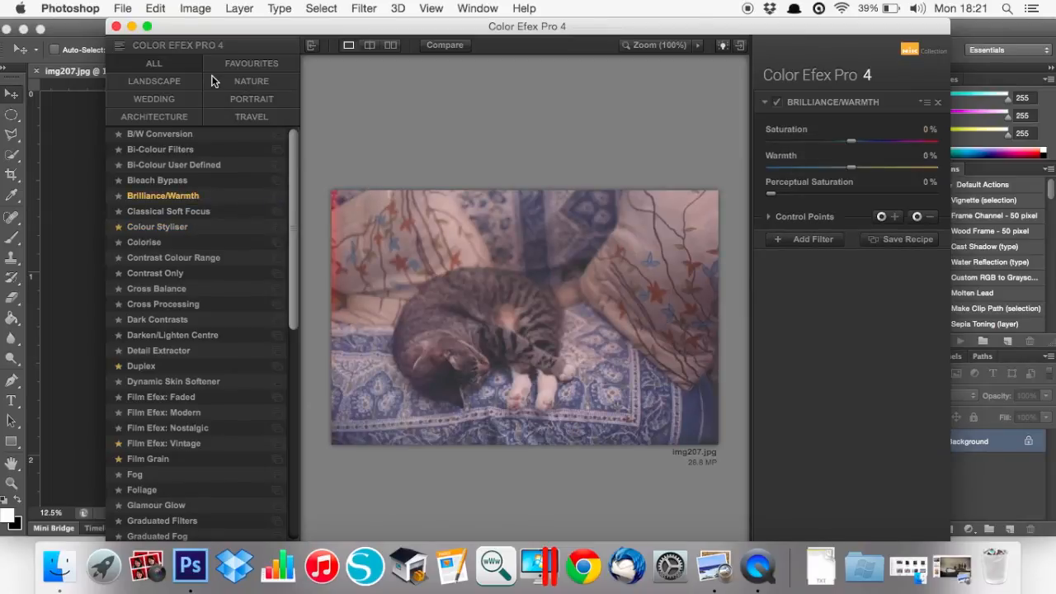
pyautogui.click(160, 86)
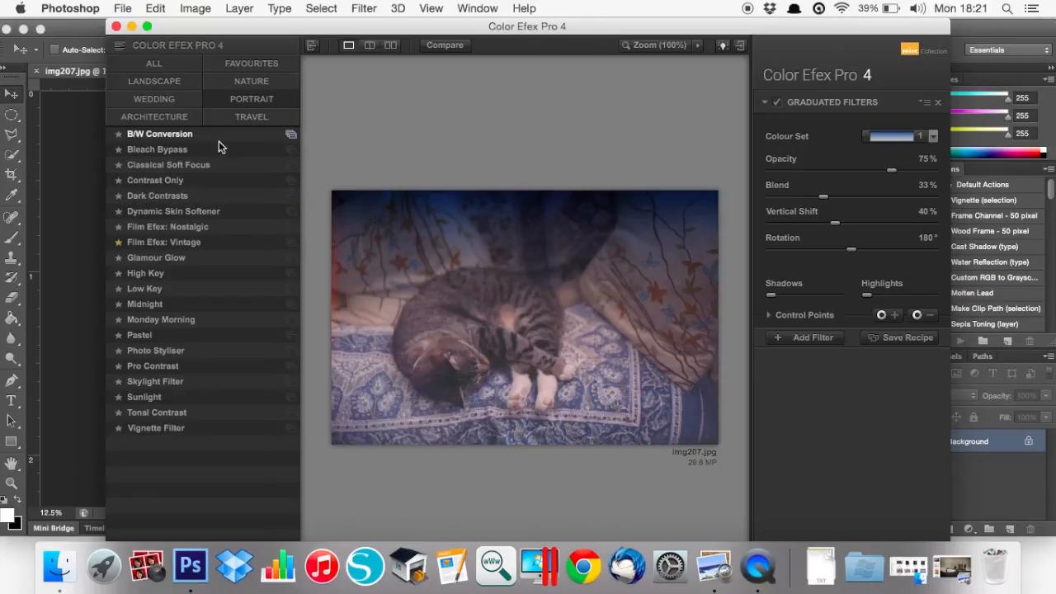
pyautogui.click(162, 100)
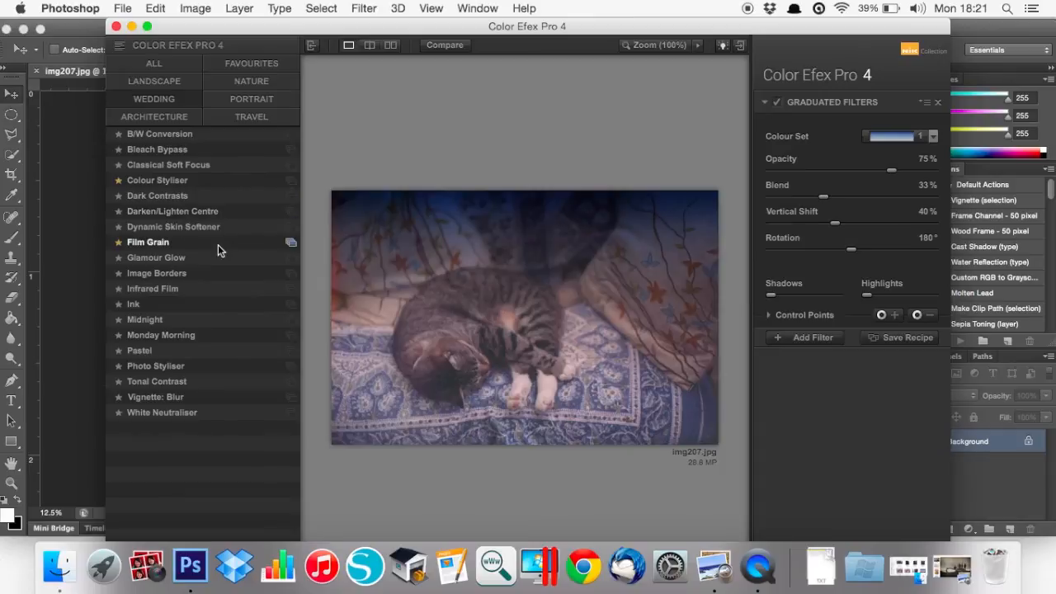
pyautogui.click(183, 156)
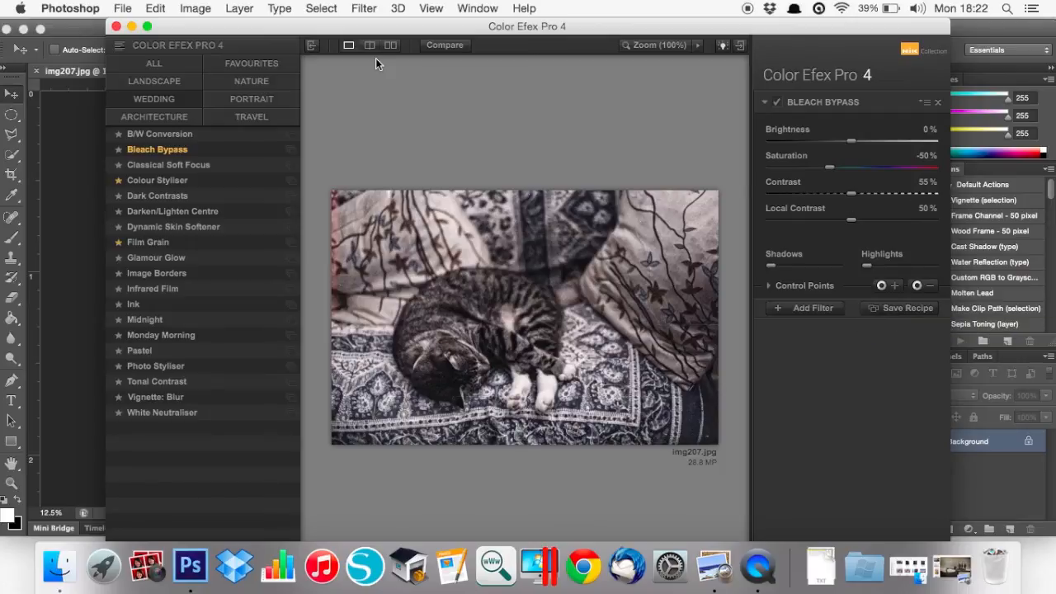
# From the favourite filters, try Colour Styliser, checking its tint colour, then Duplex
pyautogui.click(265, 65)
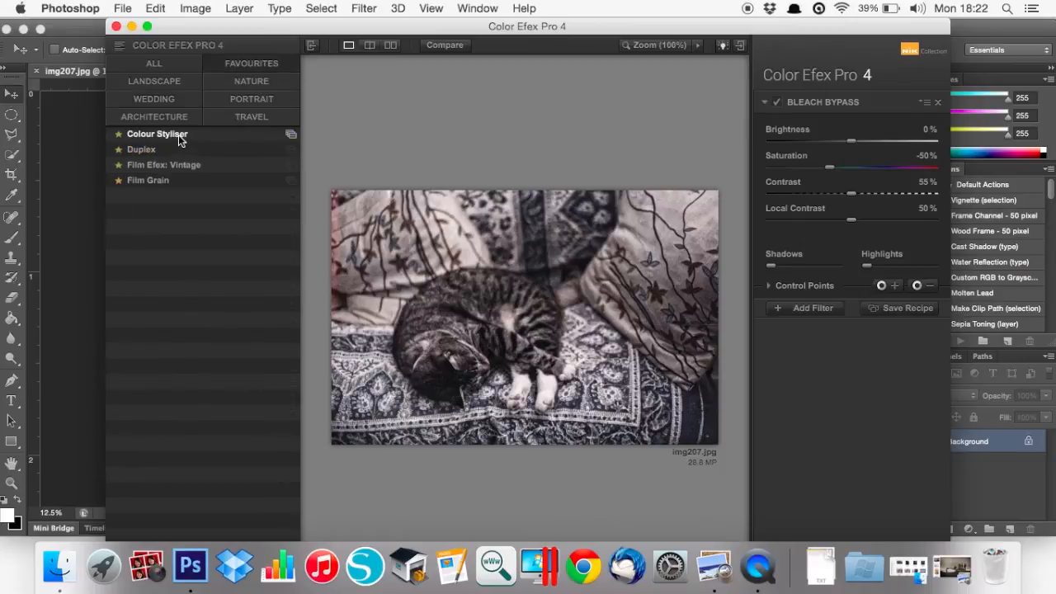
pyautogui.click(165, 134)
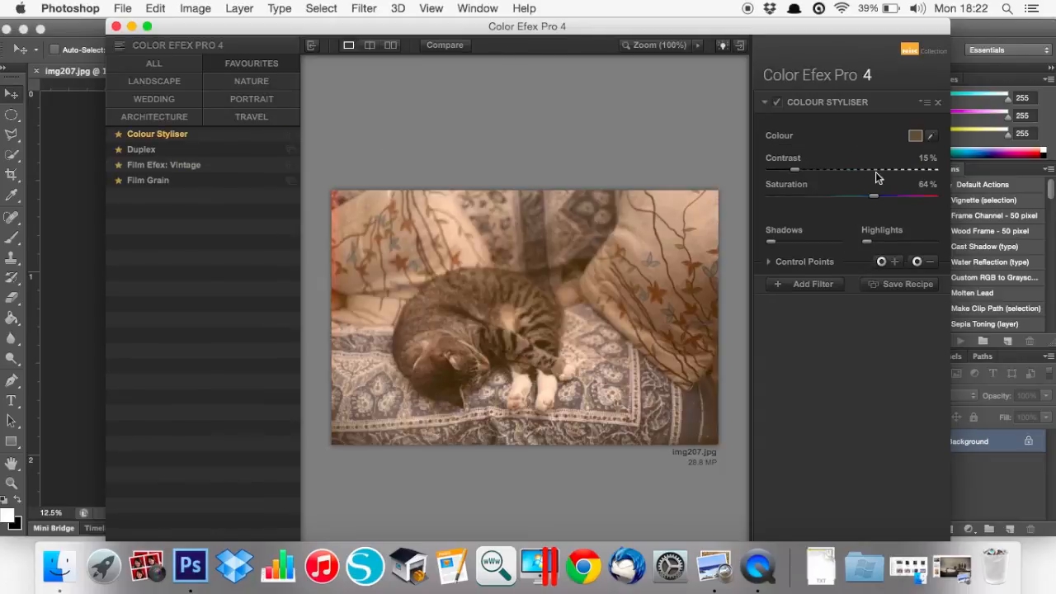
pyautogui.click(917, 136)
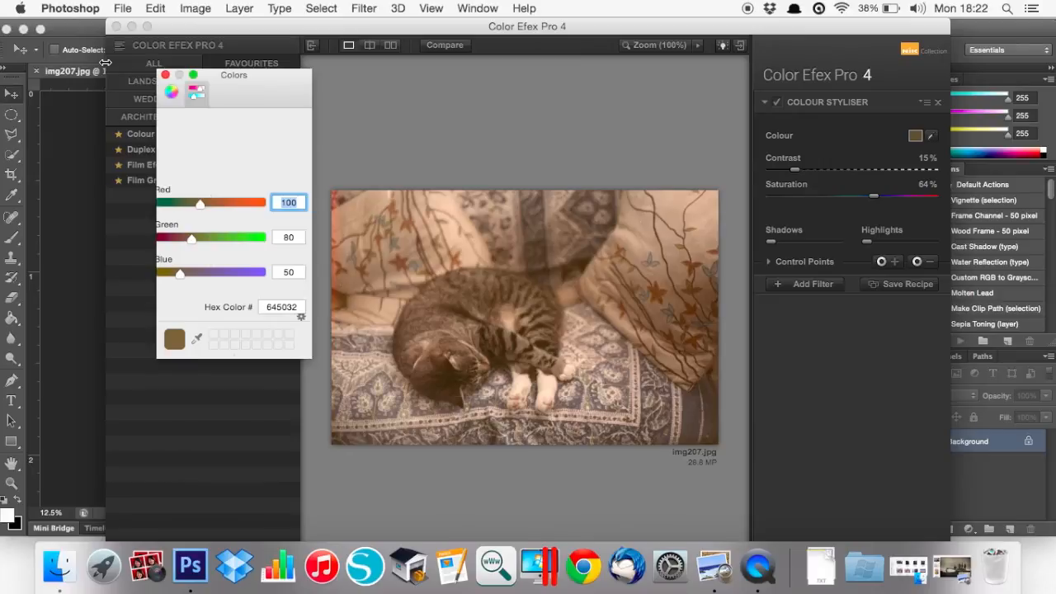
pyautogui.click(166, 76)
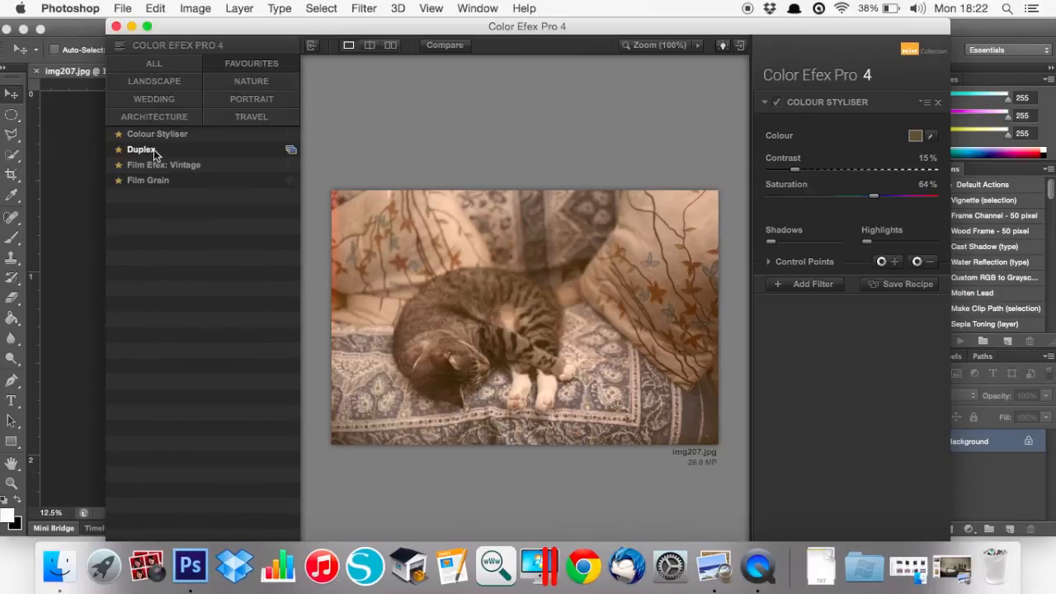
pyautogui.click(153, 154)
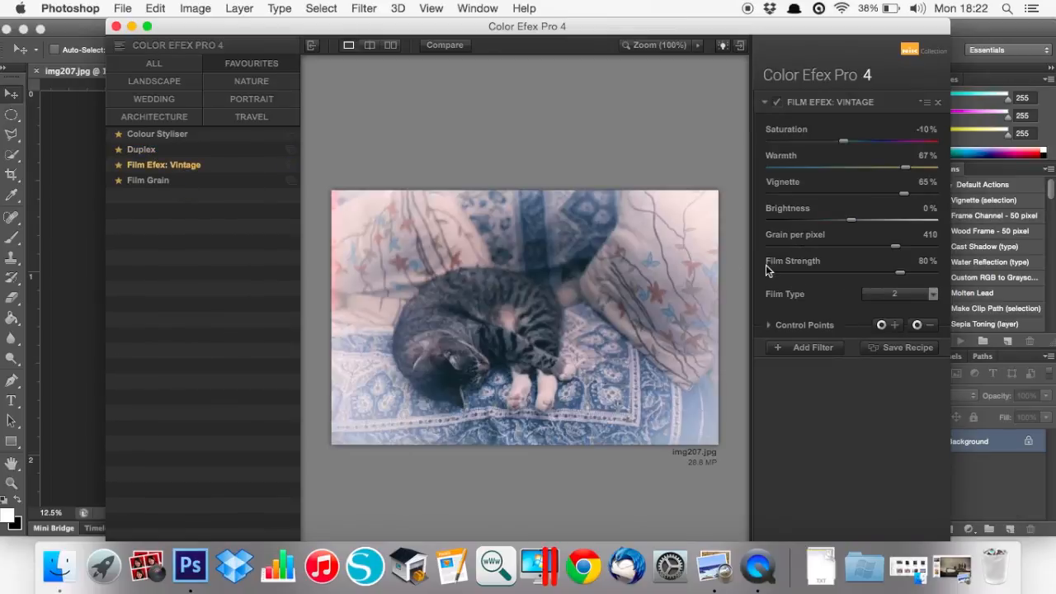
# Settle on Film Efex: Vintage with film type 2 and the vignette reduced to 0%
pyautogui.click(919, 301)
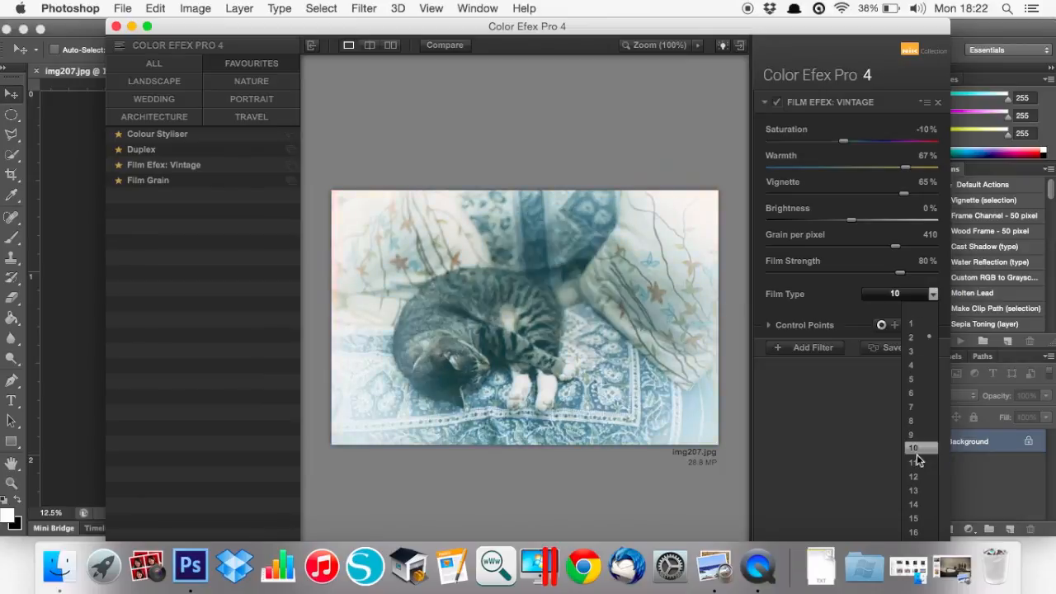
pyautogui.click(911, 392)
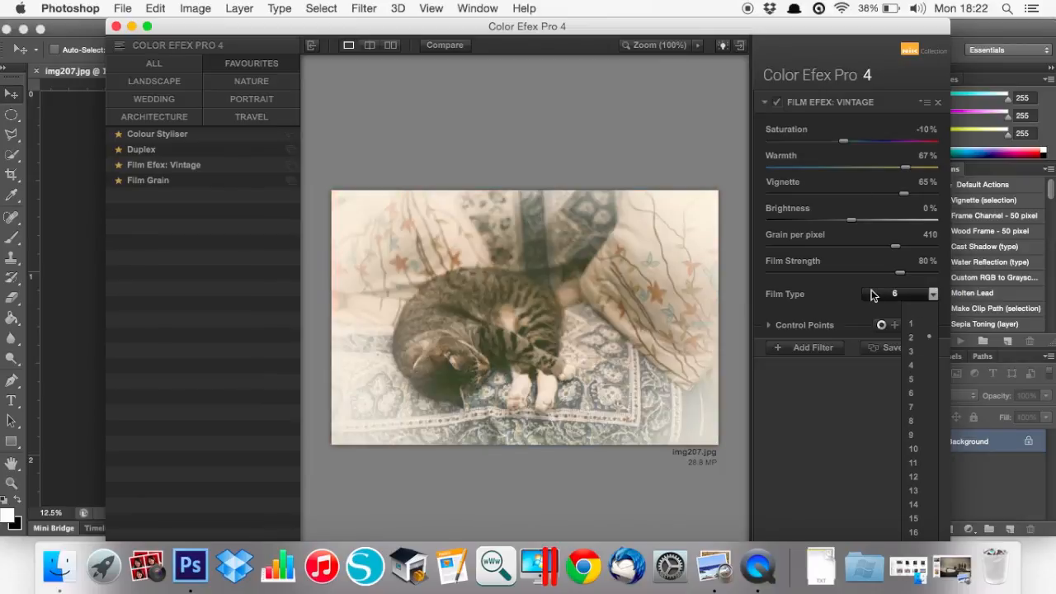
pyautogui.click(880, 198)
pyautogui.moveTo(876, 198); pyautogui.dragTo(851, 198)
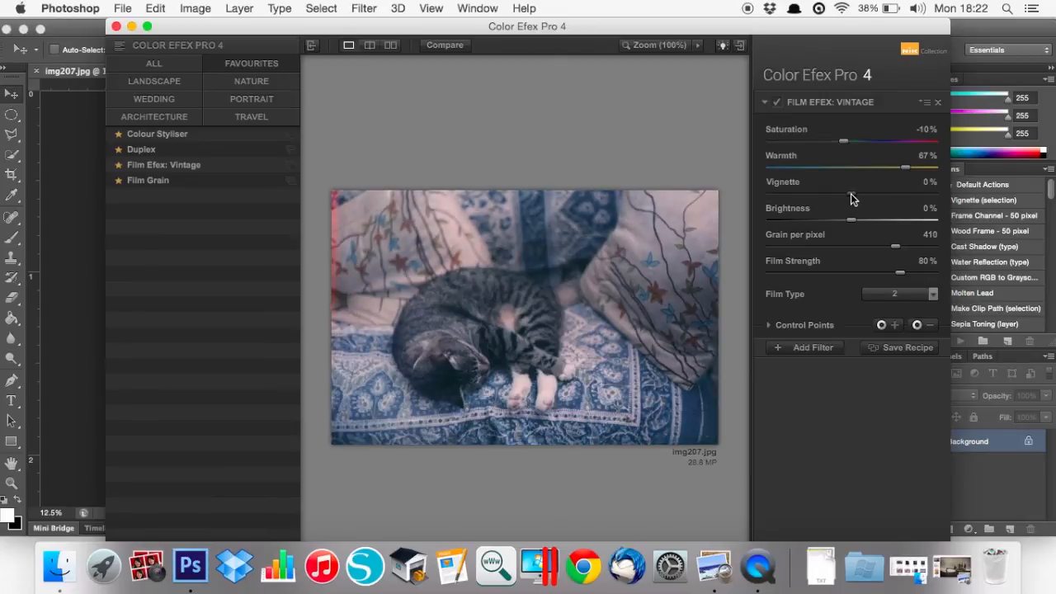
pyautogui.click(888, 297)
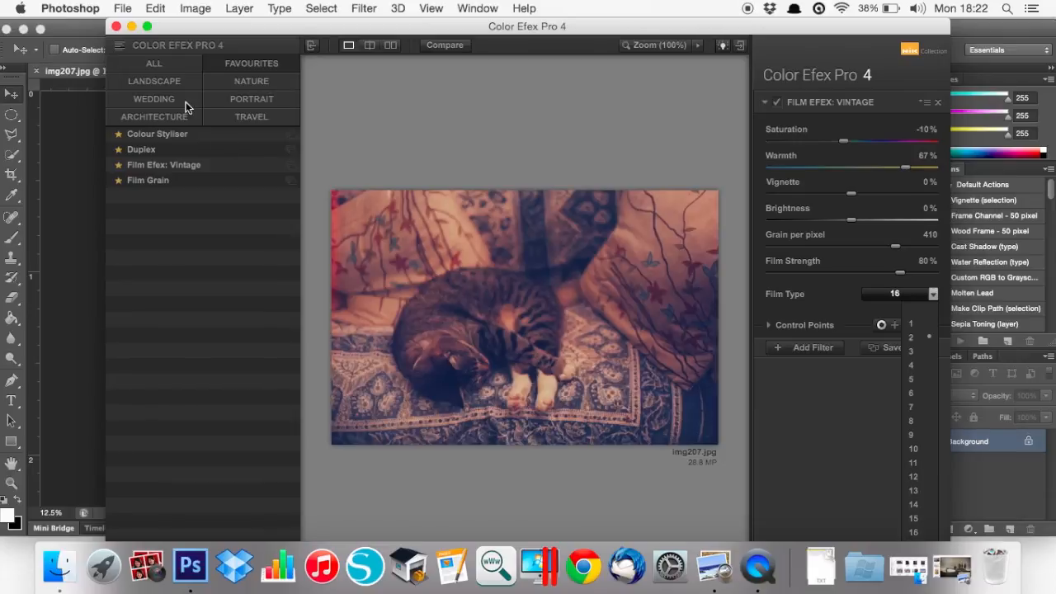
pyautogui.click(158, 64)
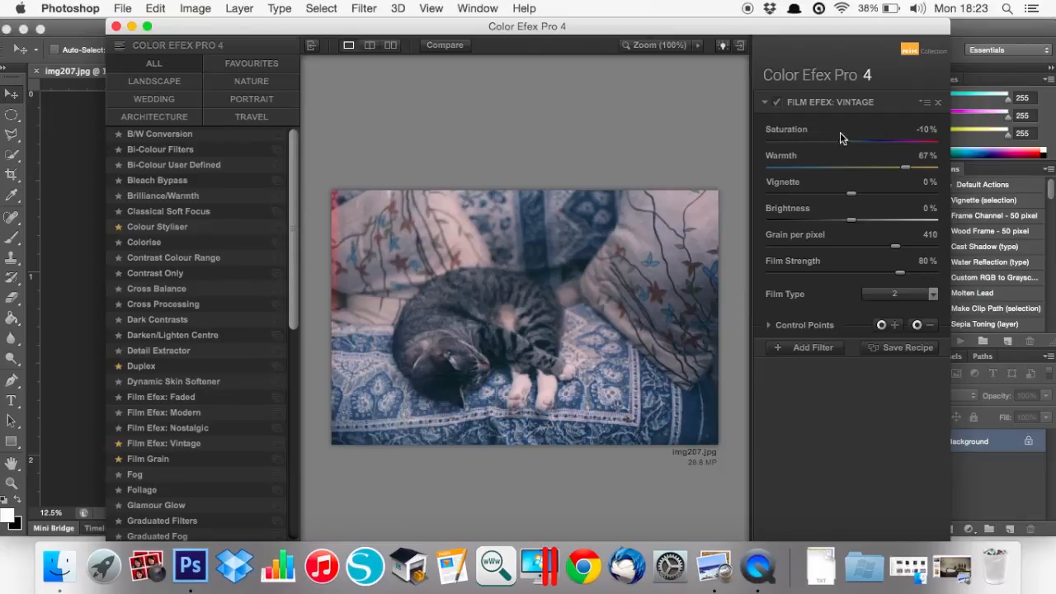
# Browse the Faded, Nostalgic and Modern film types, ending on Modern with Agfa Optima 400
pyautogui.click(170, 402)
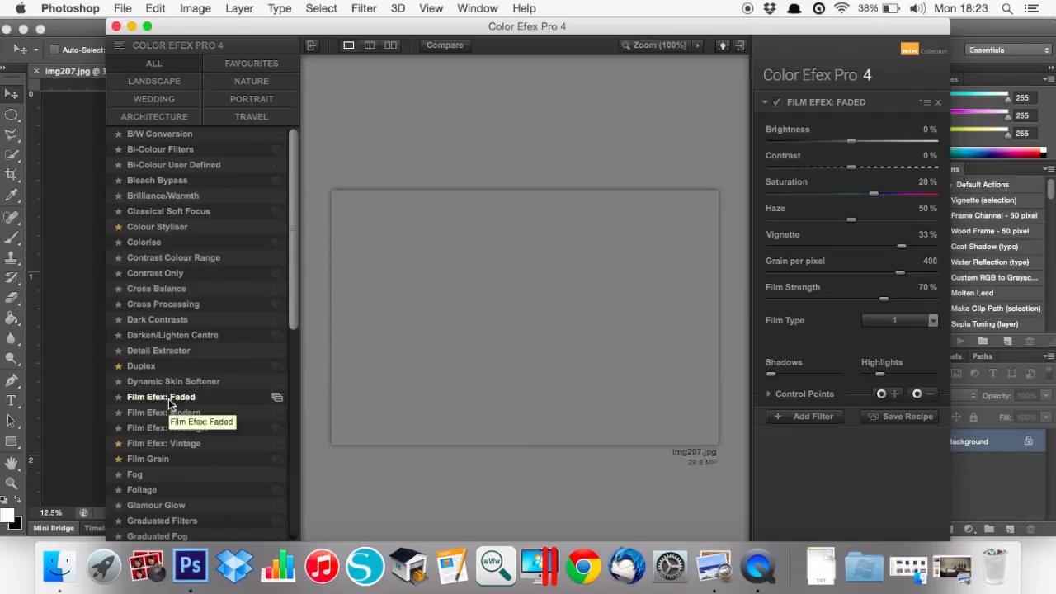
pyautogui.click(887, 320)
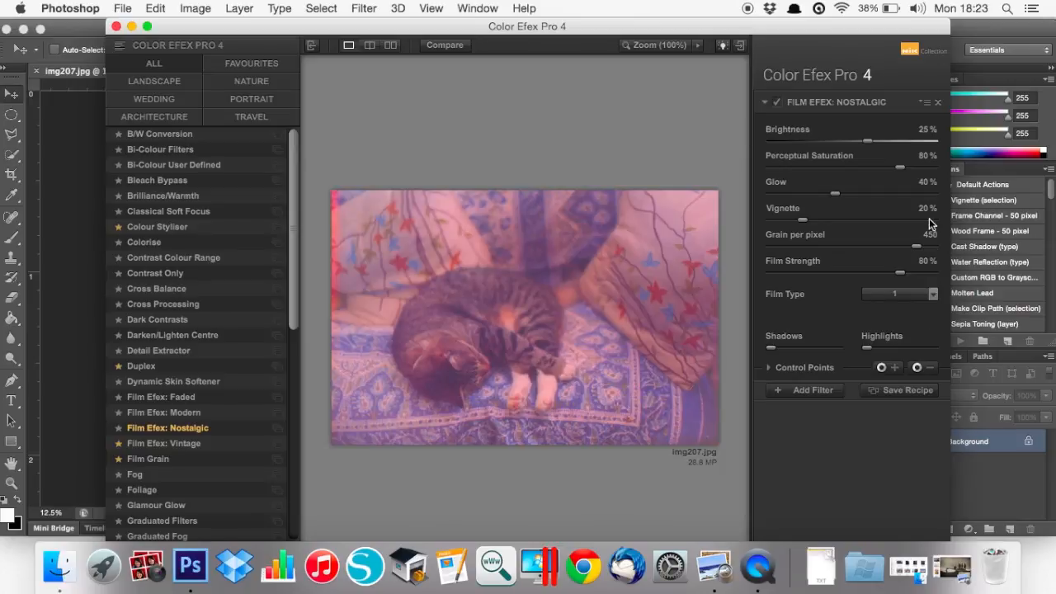
pyautogui.click(904, 296)
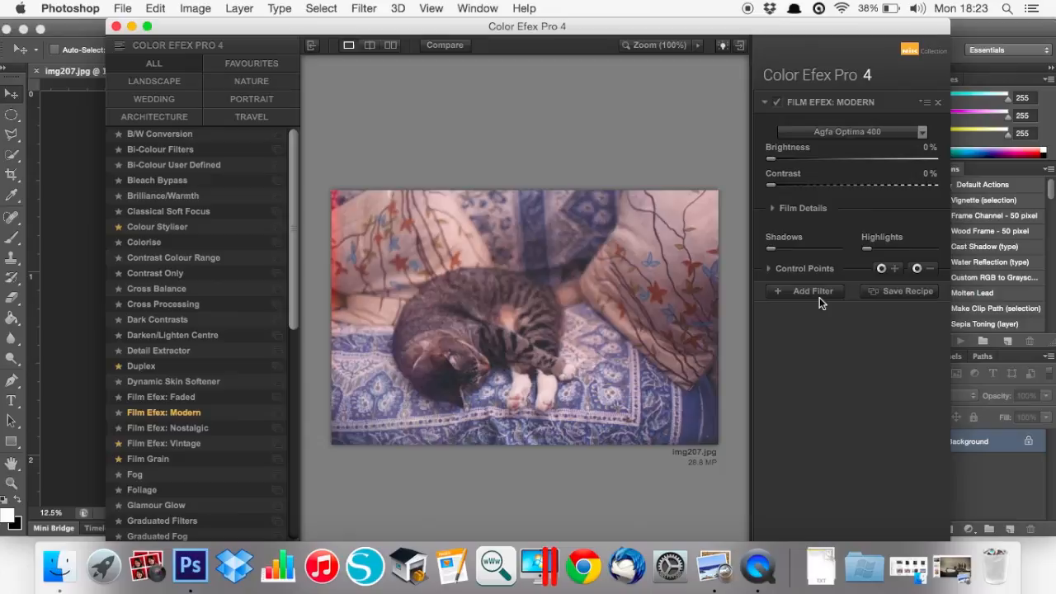
pyautogui.click(862, 132)
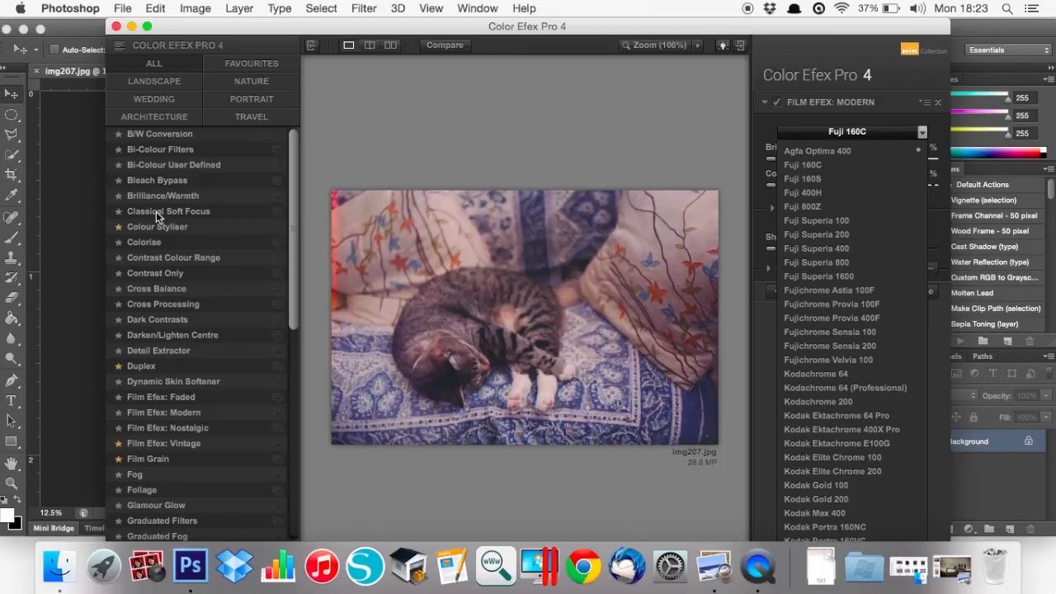
pyautogui.click(161, 462)
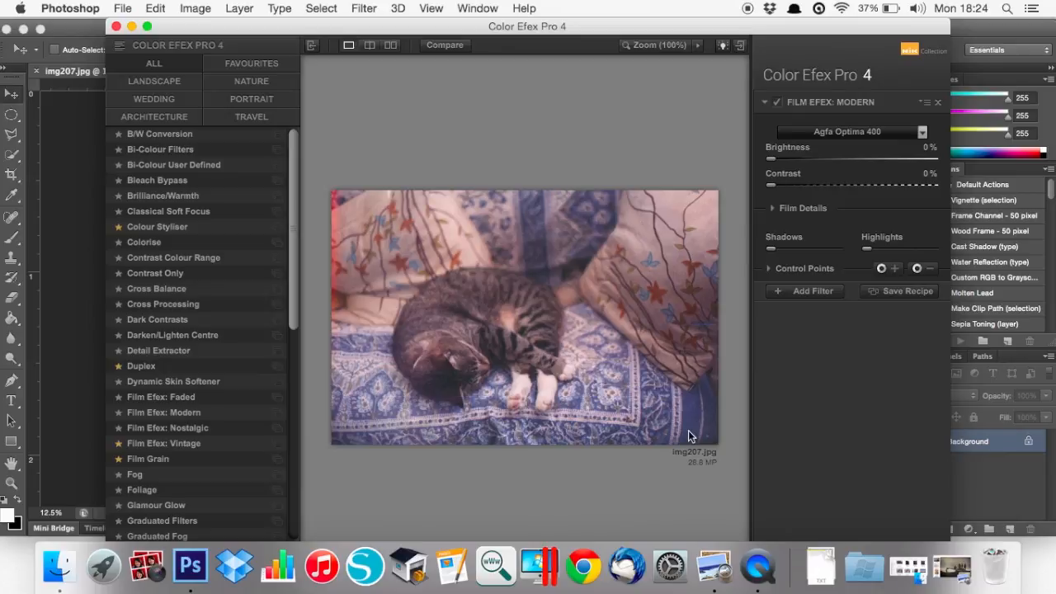
# In Preview, view img298eee.jpg, then step through img300ee.jpg to img302ee.jpg
pyautogui.click(715, 582)
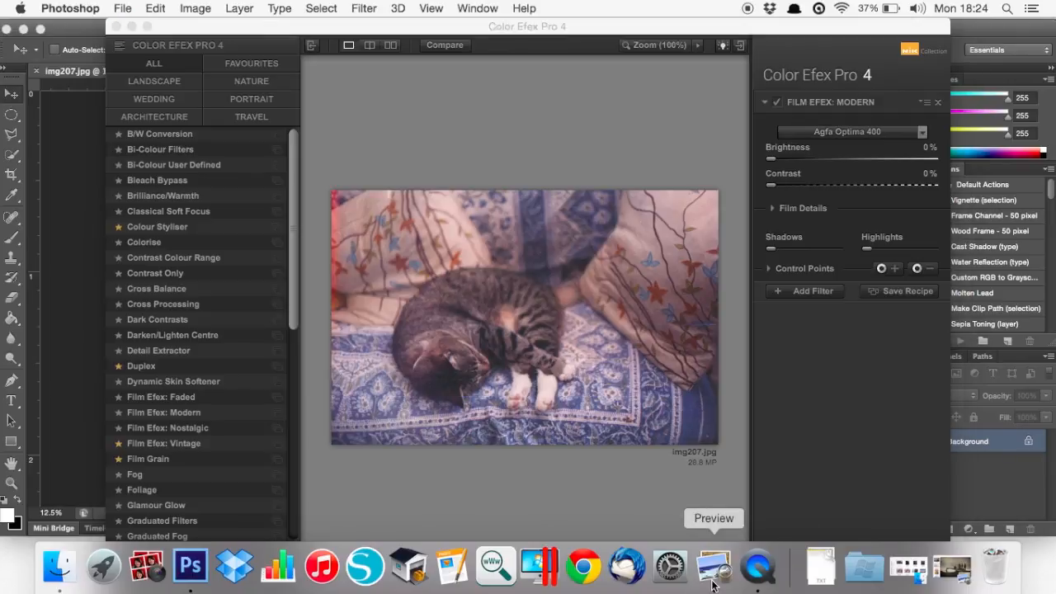
pyautogui.click(946, 581)
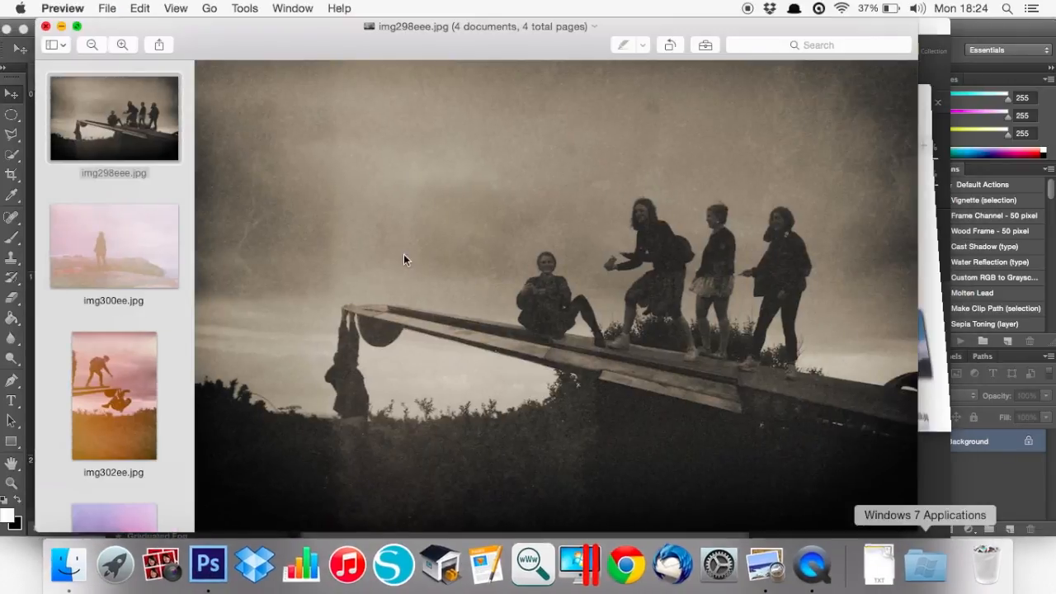
pyautogui.click(55, 91)
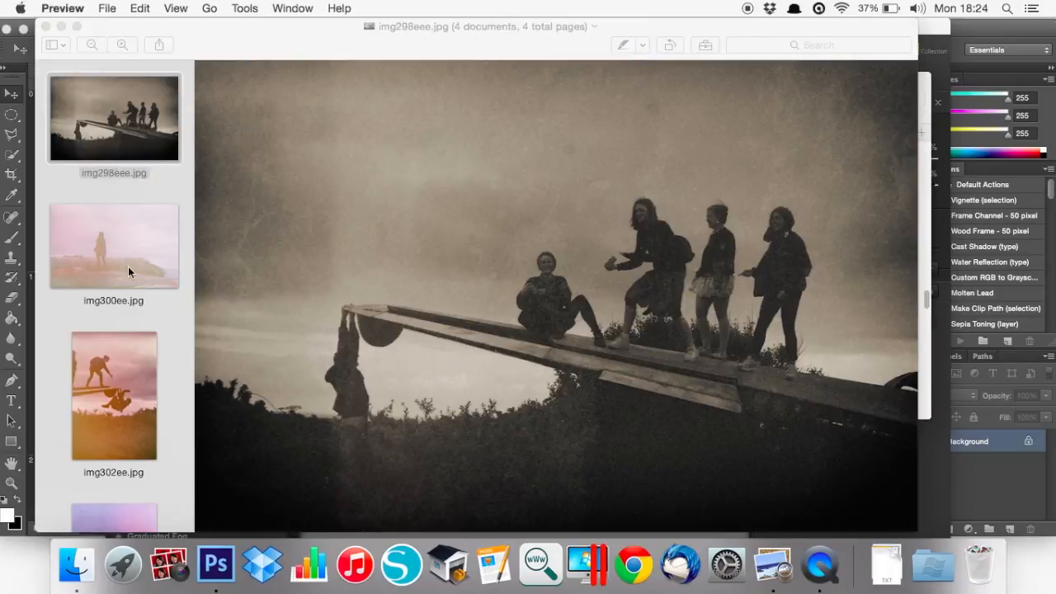
pyautogui.press('Down')
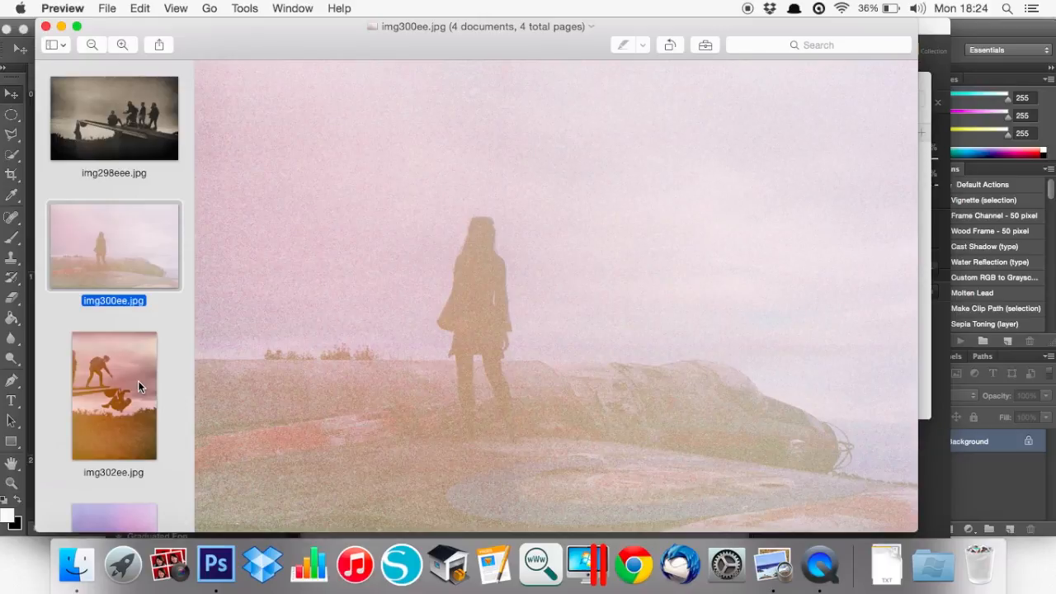
pyautogui.press('Down')
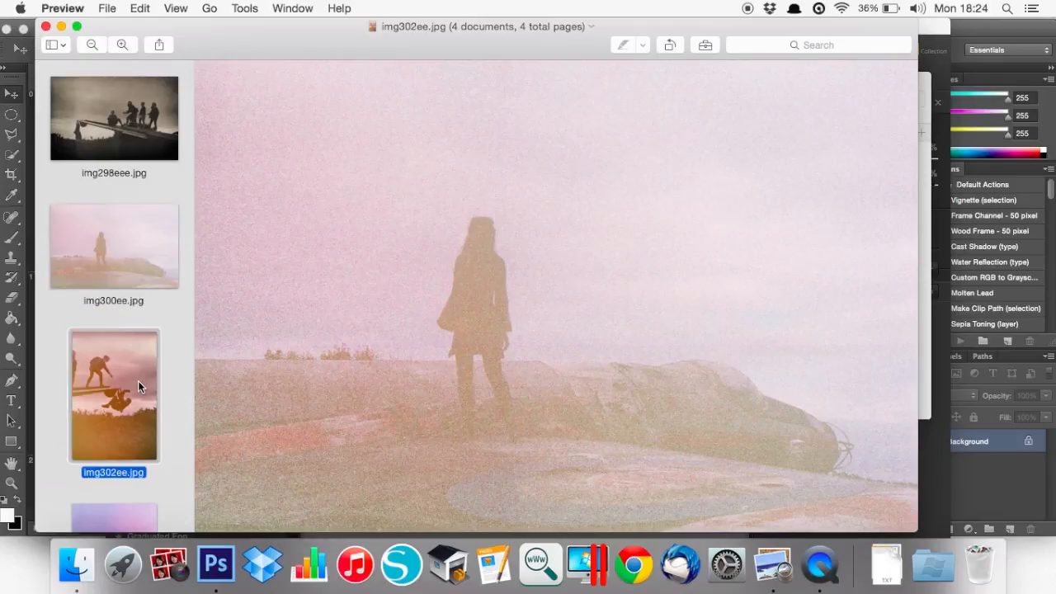